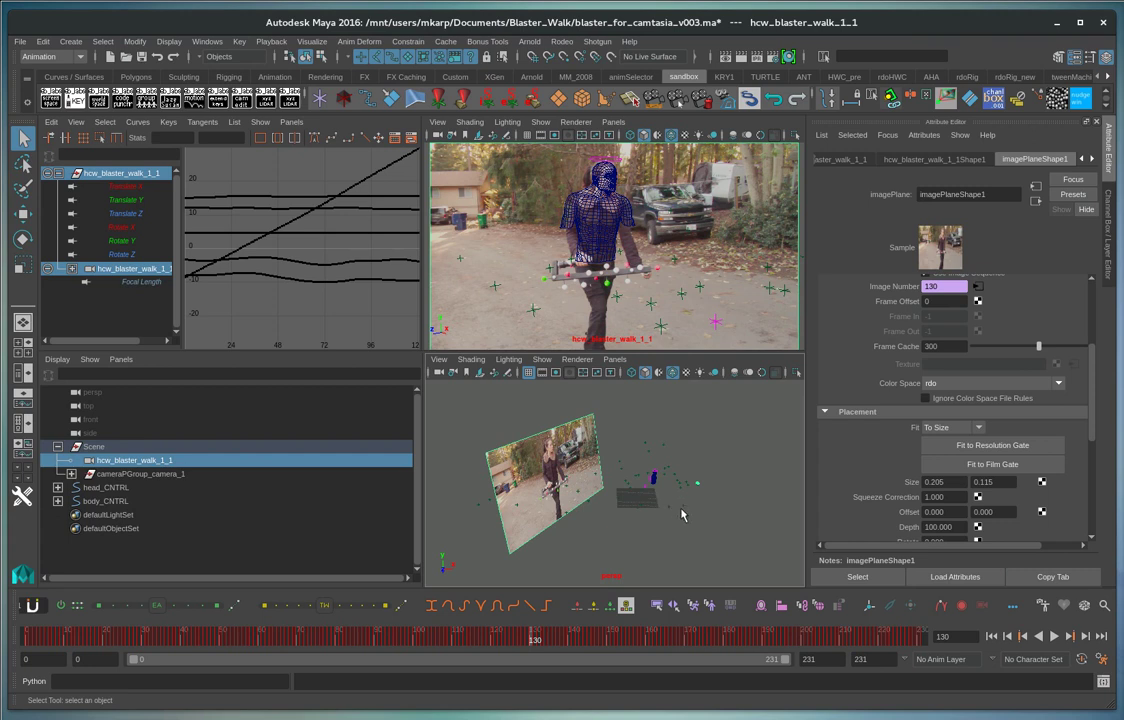
# Create two locators from the Create > Locator menu
pyautogui.click(70, 41)
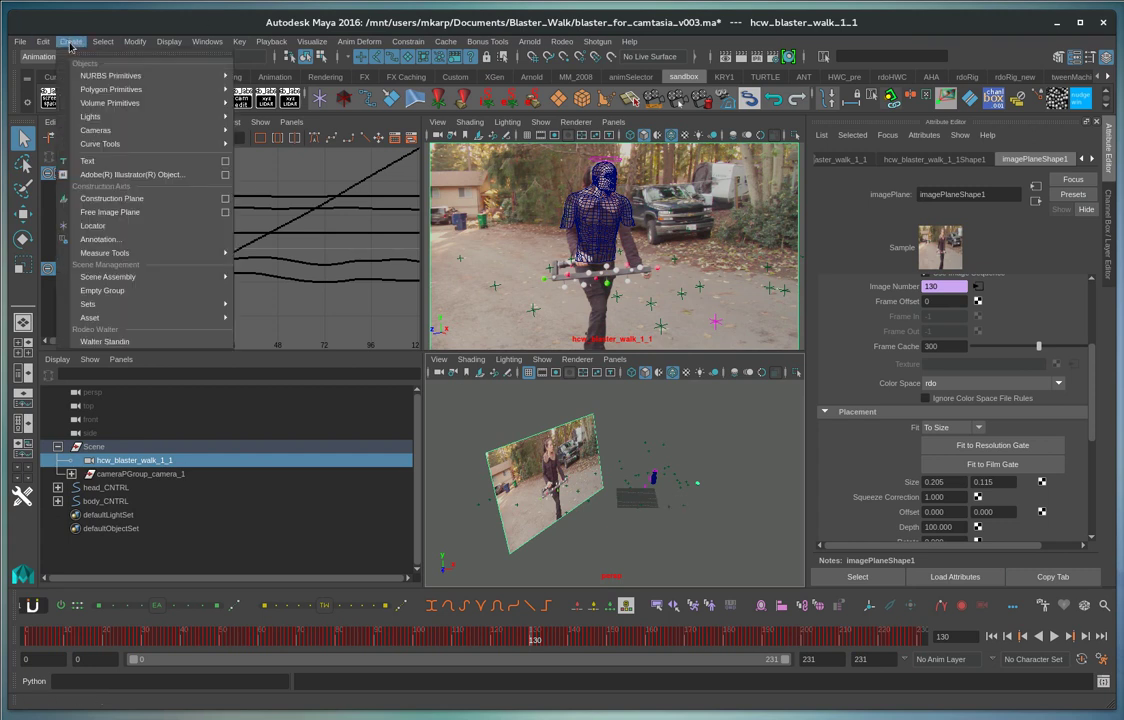
pyautogui.moveTo(131, 259)
pyautogui.click(95, 226)
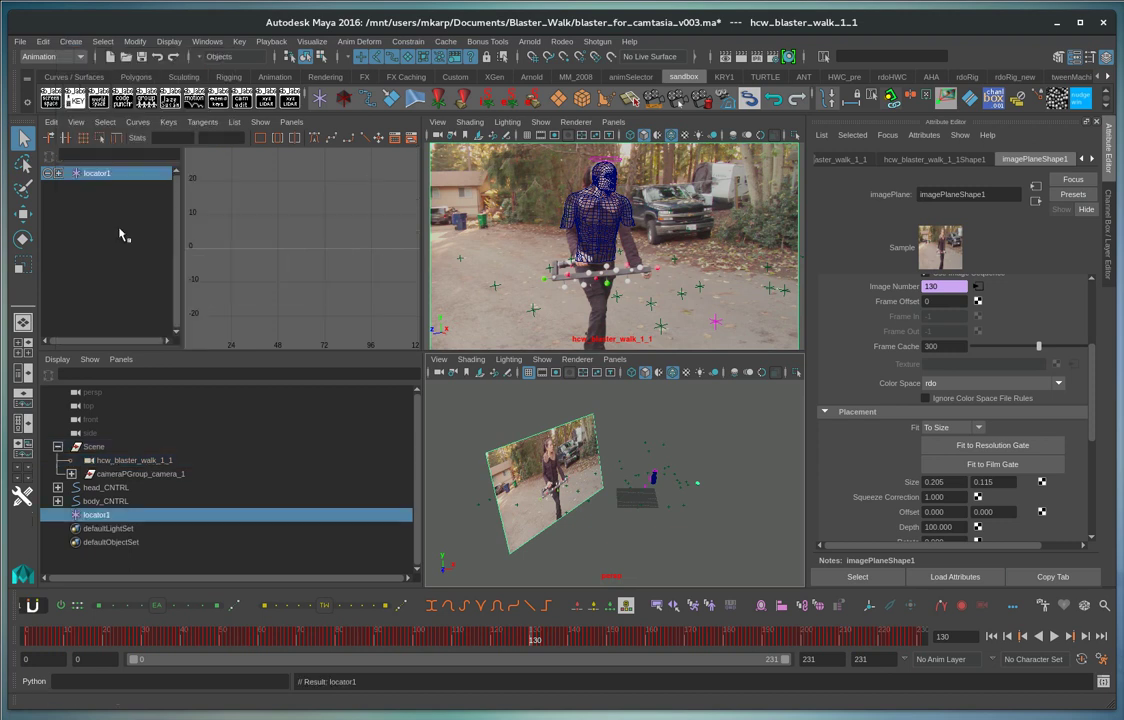
pyautogui.click(70, 41)
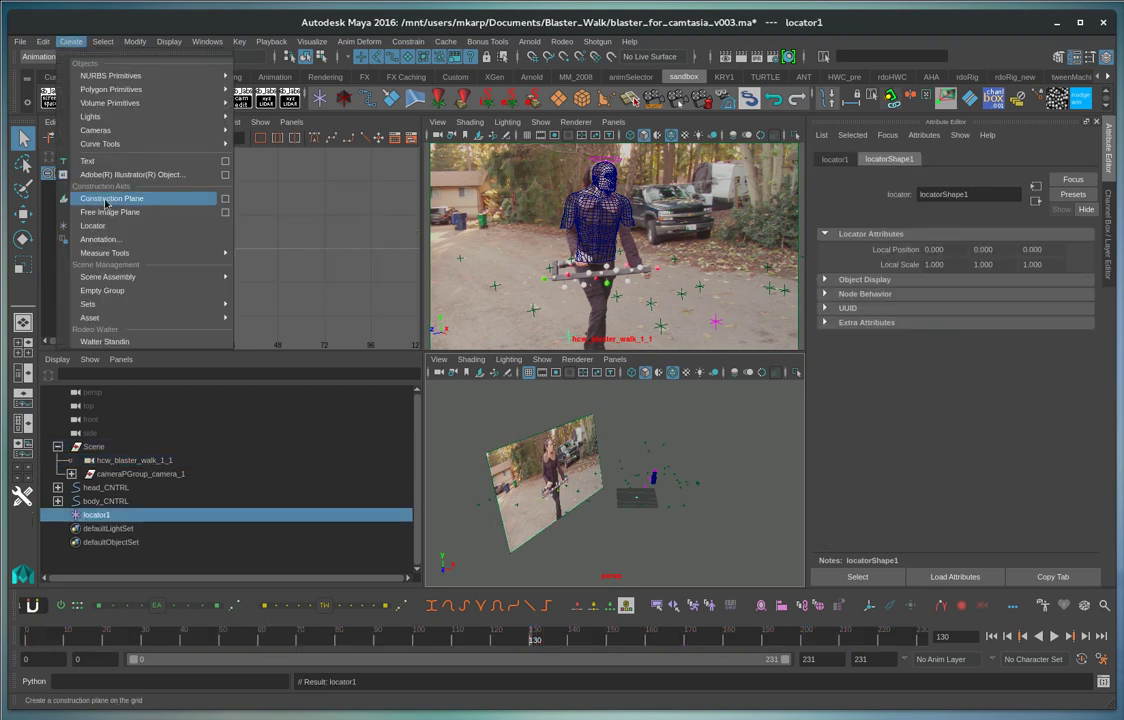
pyautogui.click(103, 227)
# Rename locator1 to zeroBuffer in the Outliner
pyautogui.doubleClick(100, 514)
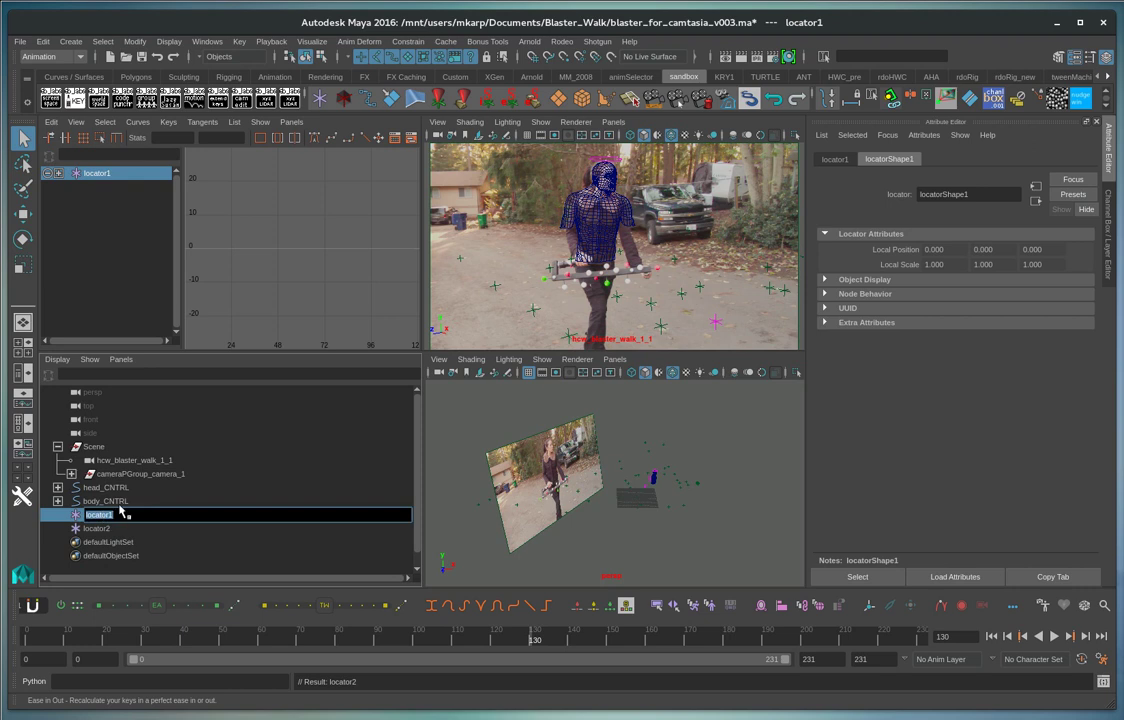
pyautogui.write('zeroBuffer')
pyautogui.press('Return')
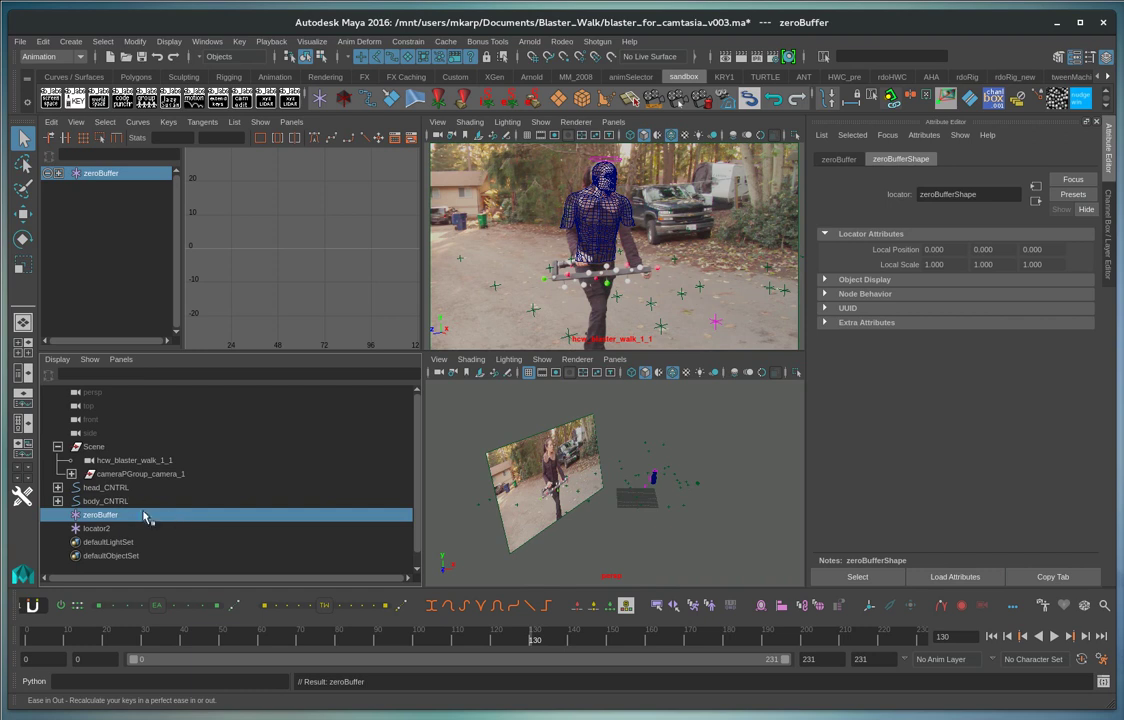
# Parent zeroBuffer under hcw_blaster_walk_1_1 and set its translate and rotate channels to 0
pyautogui.moveTo(113, 520); pyautogui.dragTo(95, 464, button='middle')
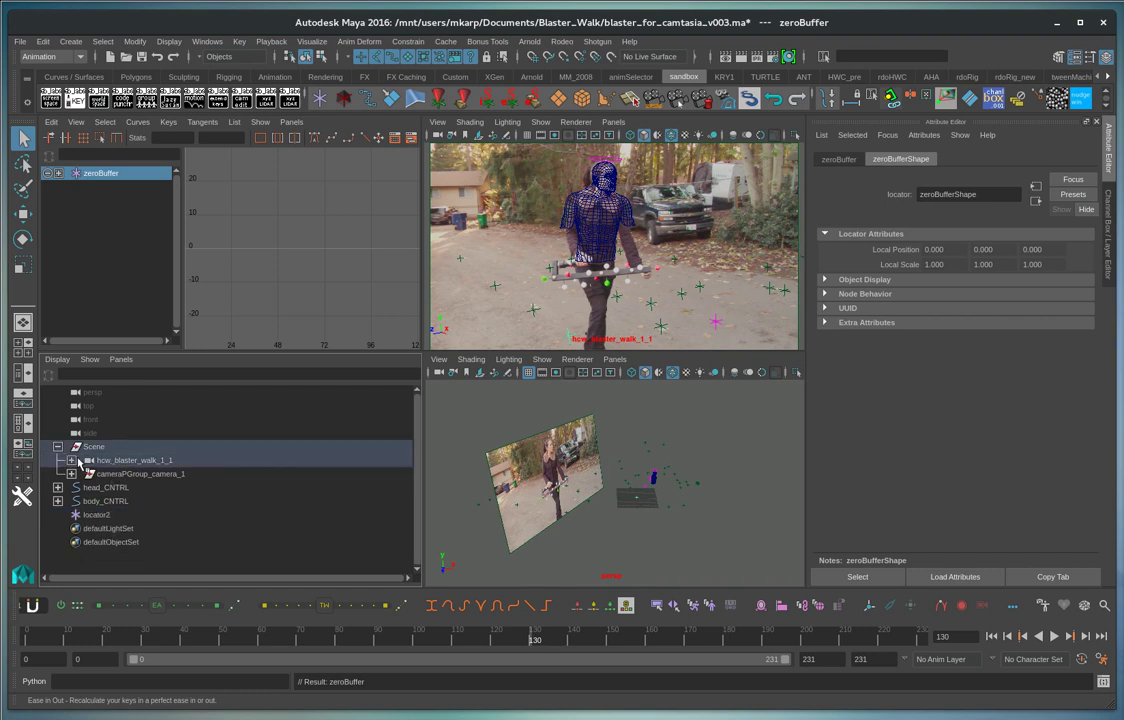
pyautogui.click(1107, 208)
pyautogui.moveTo(1066, 173); pyautogui.dragTo(1072, 225)
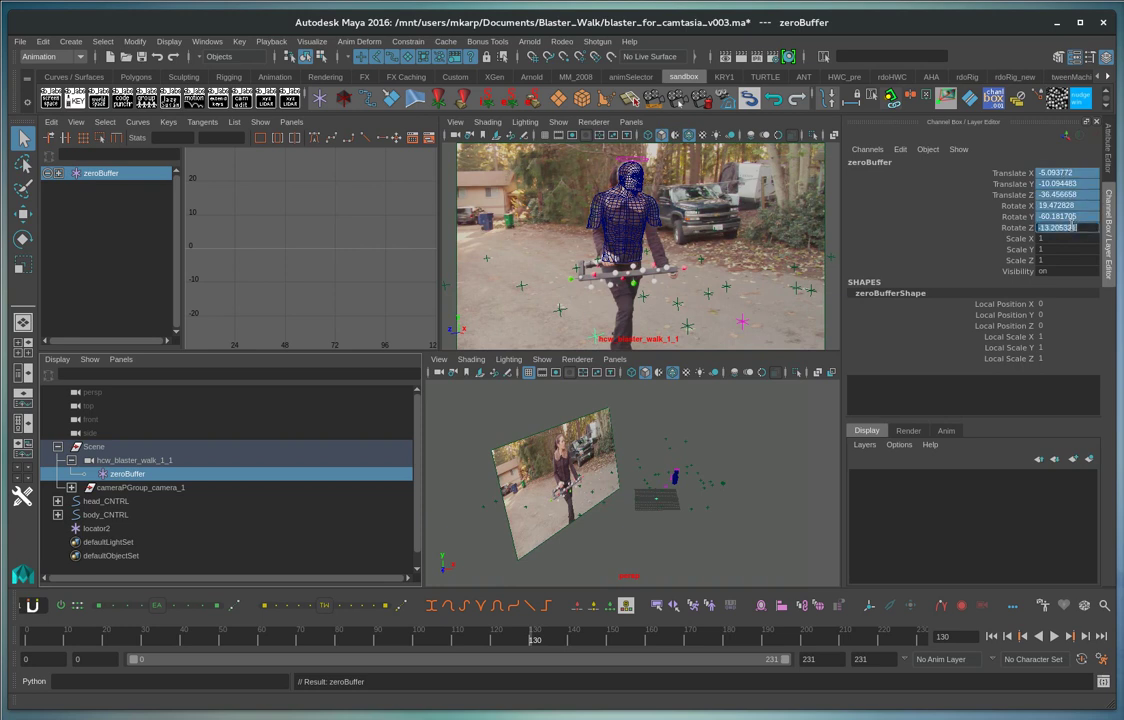
pyautogui.write('0')
pyautogui.press('Return')
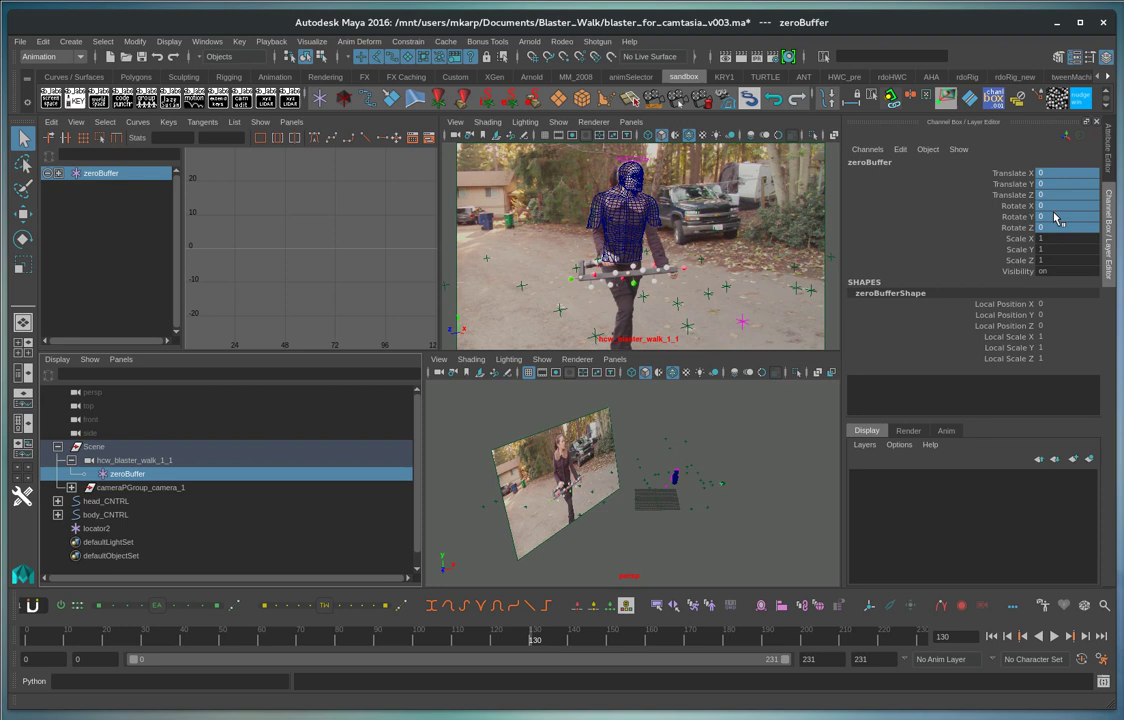
# Rename locator2 to depth in the Outliner
pyautogui.click(98, 530)
pyautogui.doubleClick(99, 530)
pyautogui.write('depth')
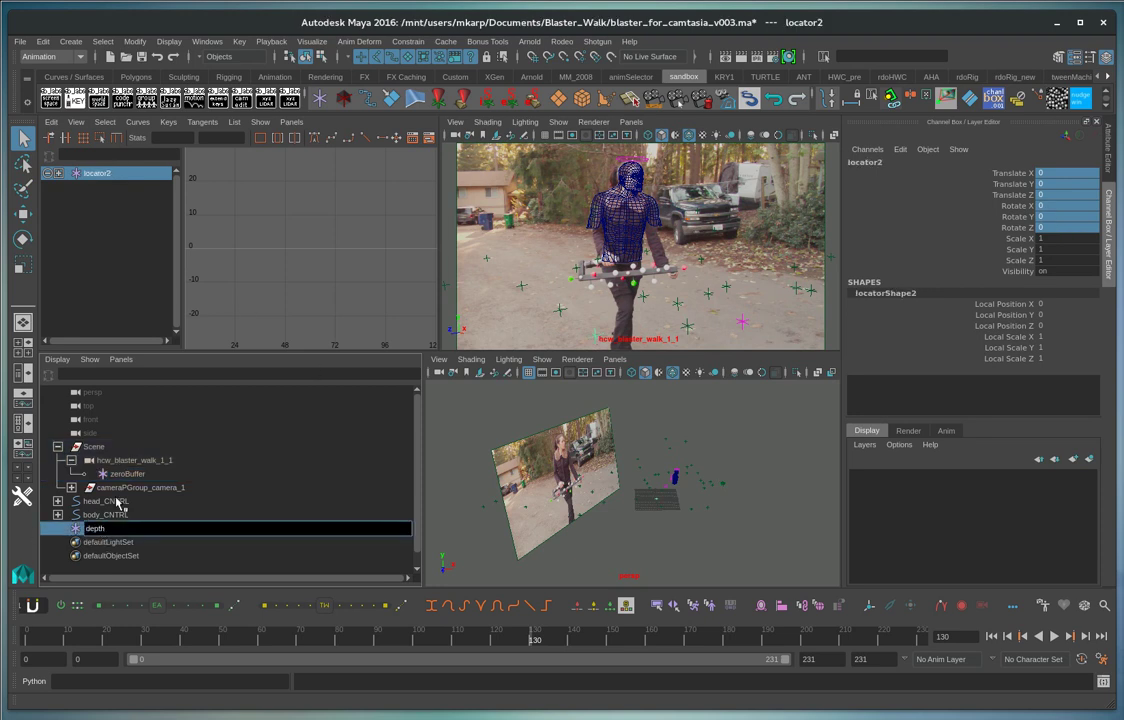
pyautogui.press('Return')
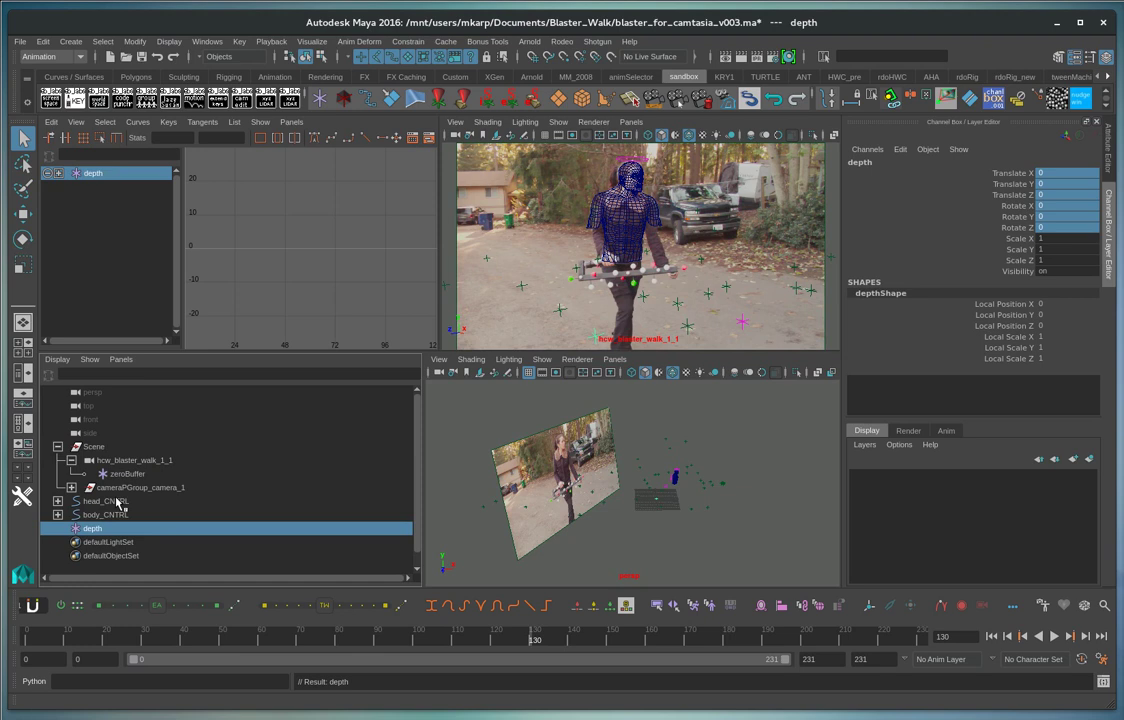
# Parent depth under zeroBuffer, expand zeroBuffer, and select tracked point p34 in the viewport
pyautogui.moveTo(118, 503); pyautogui.dragTo(124, 475, button='middle')
pyautogui.click(118, 475)
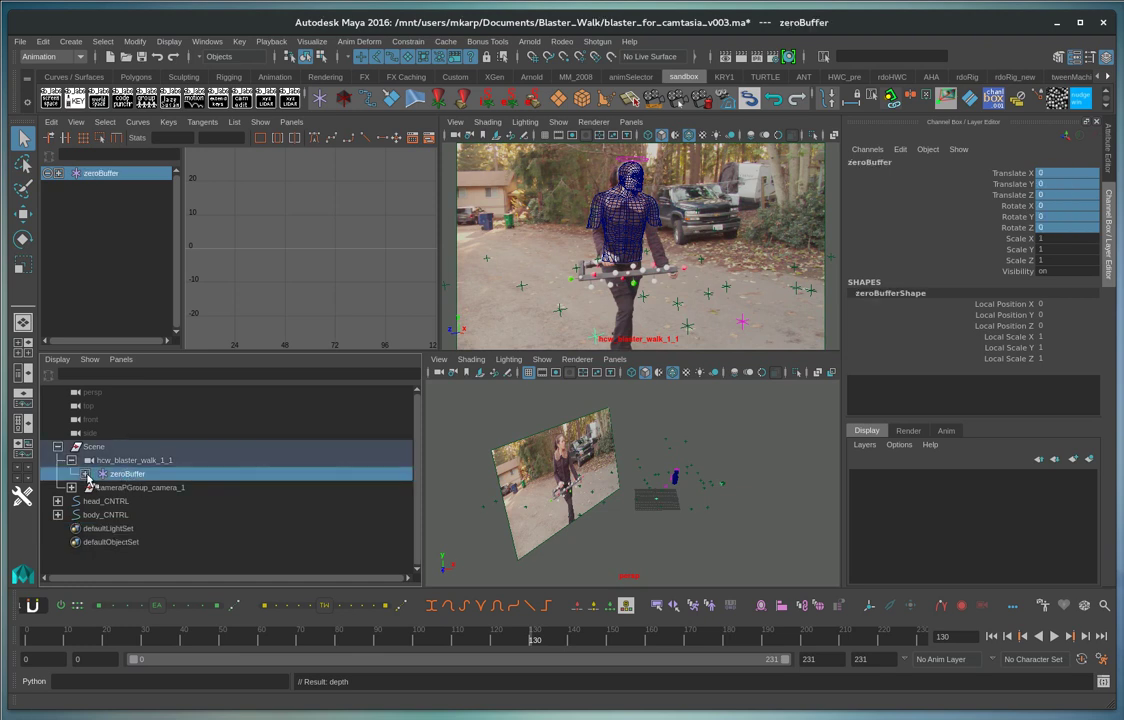
pyautogui.click(85, 474)
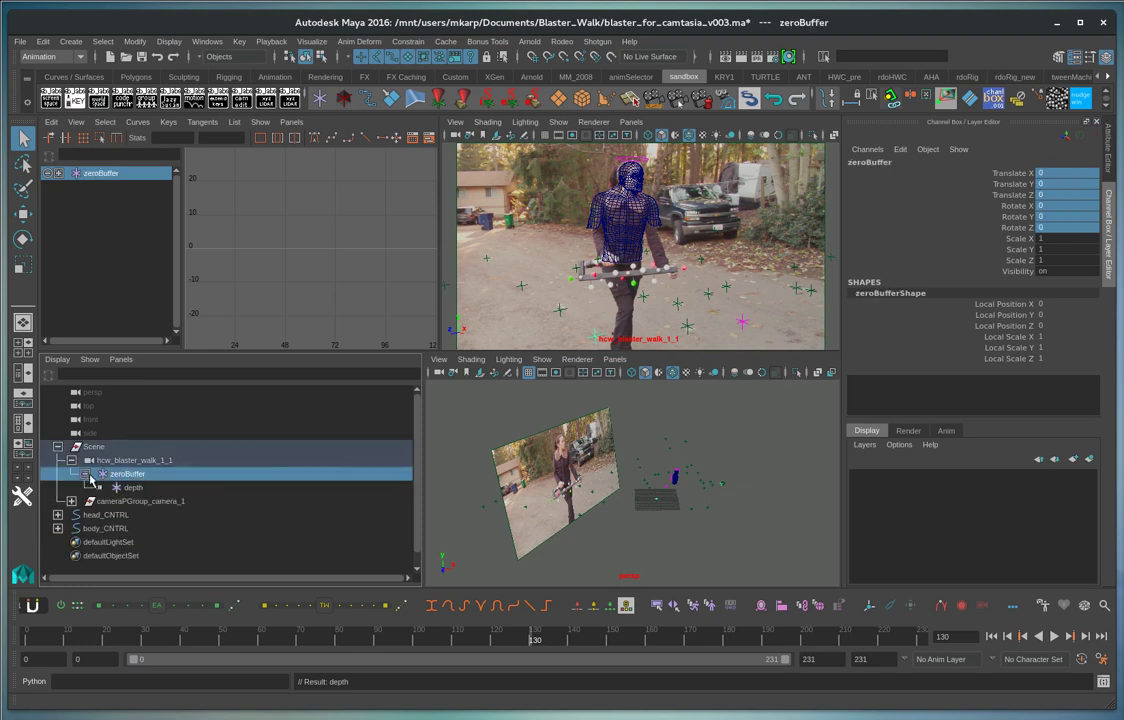
pyautogui.click(740, 327)
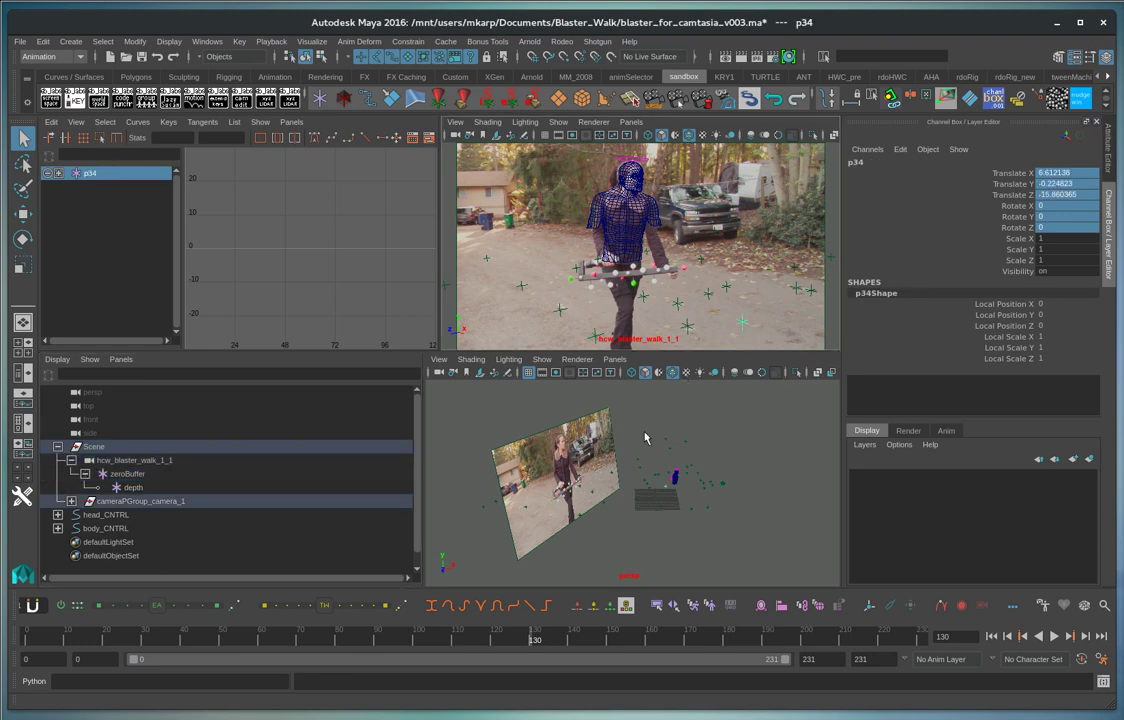
# Parent-constrain depth to p34 through the Constrain > Parent options, then select depth alone
pyautogui.keyDown('ctrl'); pyautogui.click(138, 488); pyautogui.keyUp('ctrl')
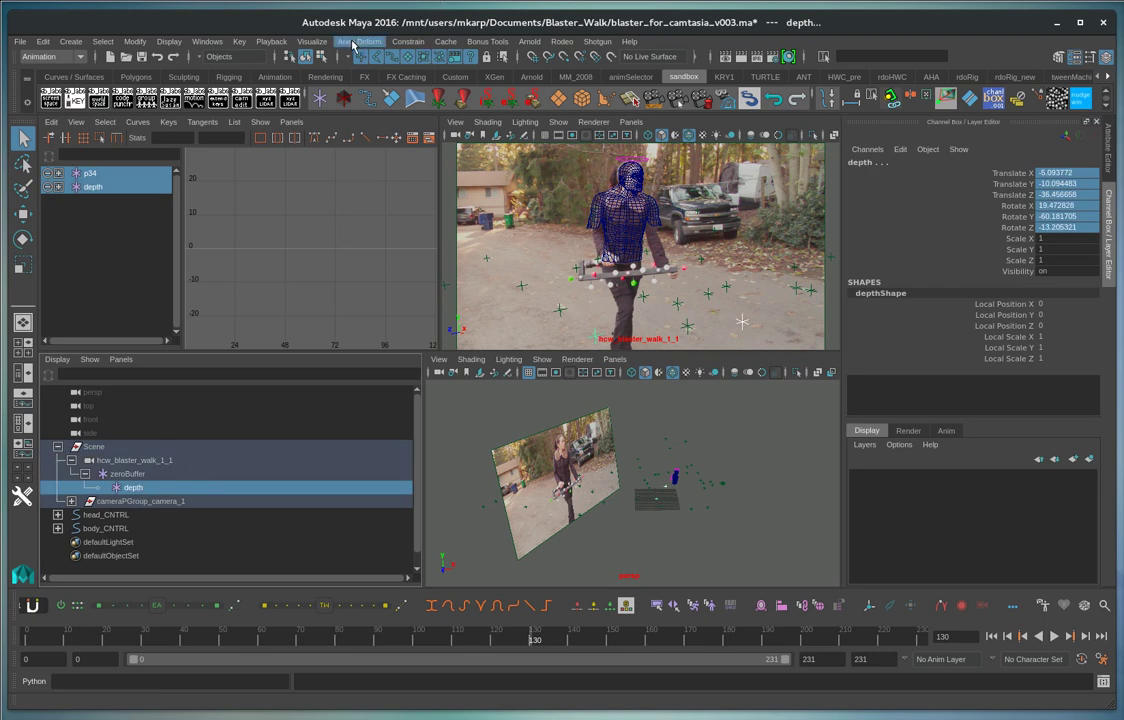
pyautogui.click(407, 41)
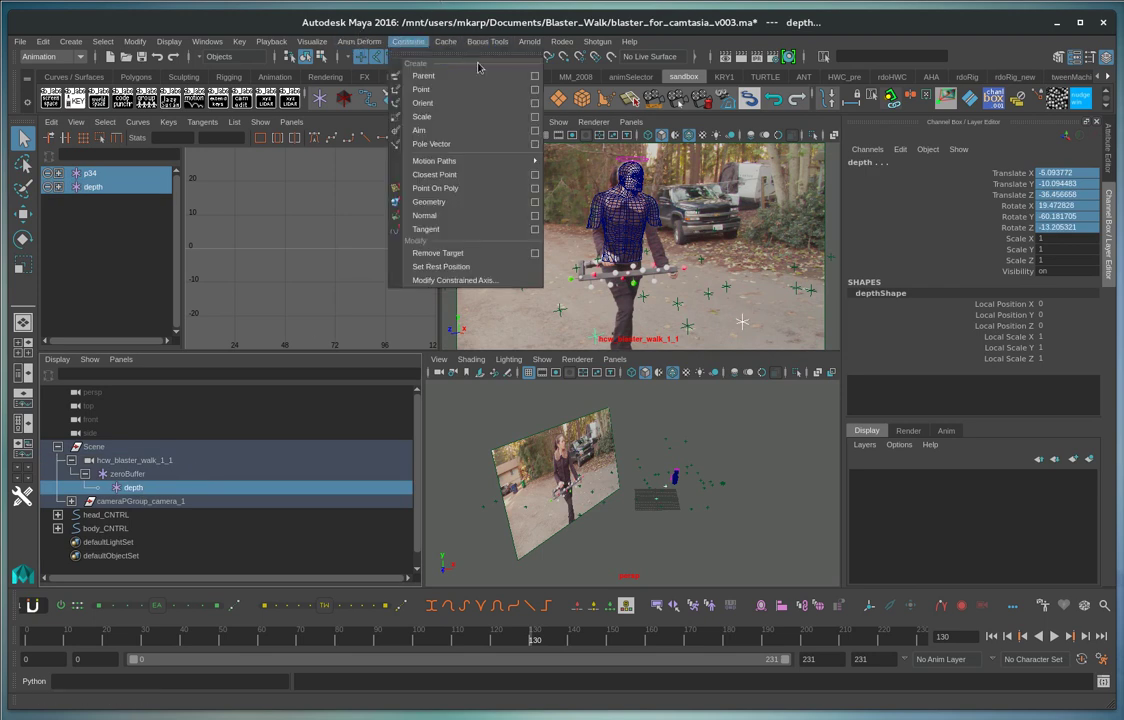
pyautogui.click(533, 77)
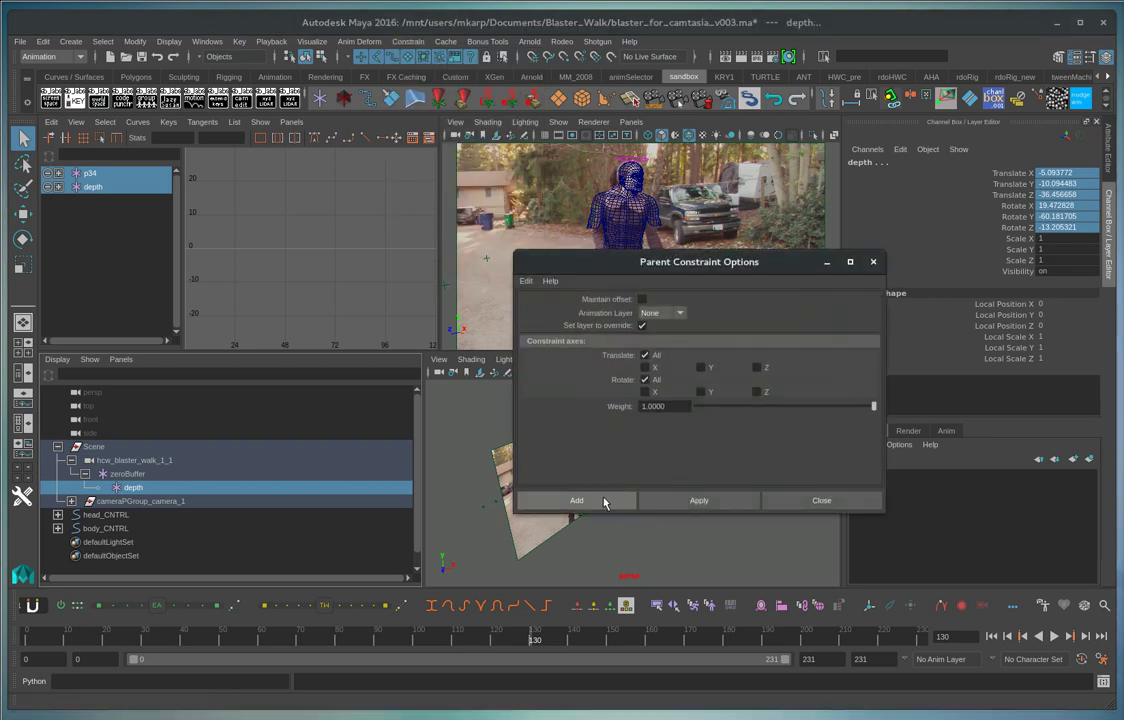
pyautogui.click(604, 502)
pyautogui.click(138, 488)
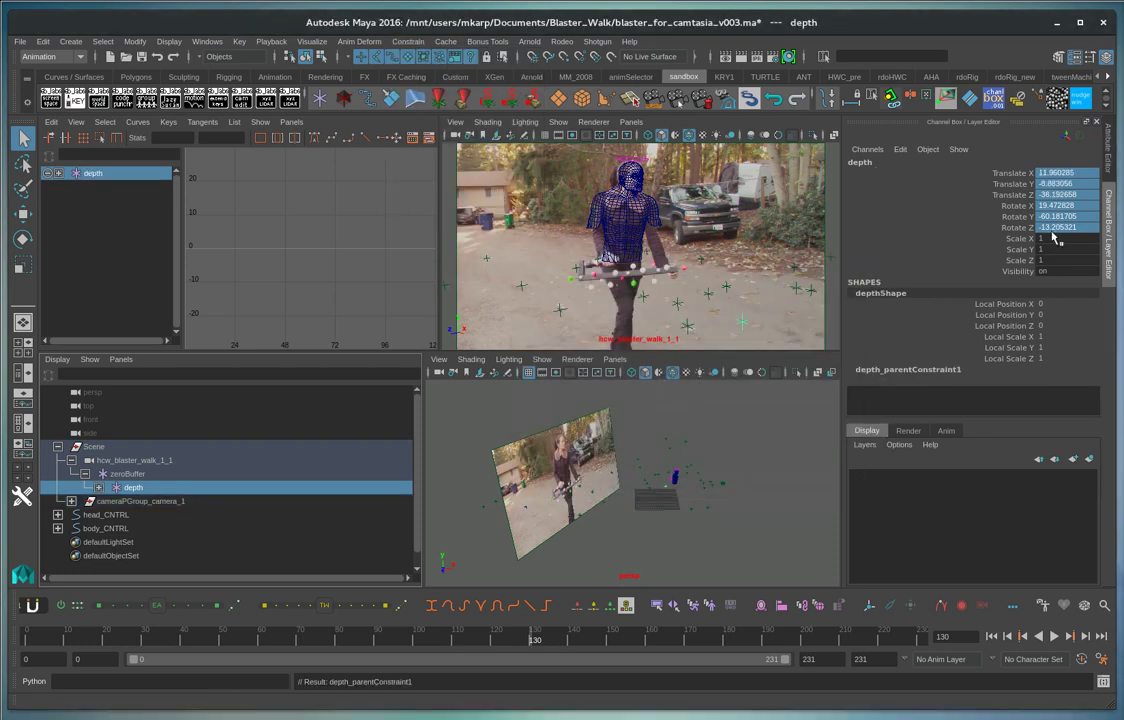
# Display the Clipping Planes manipulator on the hcw_blaster_walk_1_1 camera
pyautogui.press('w')
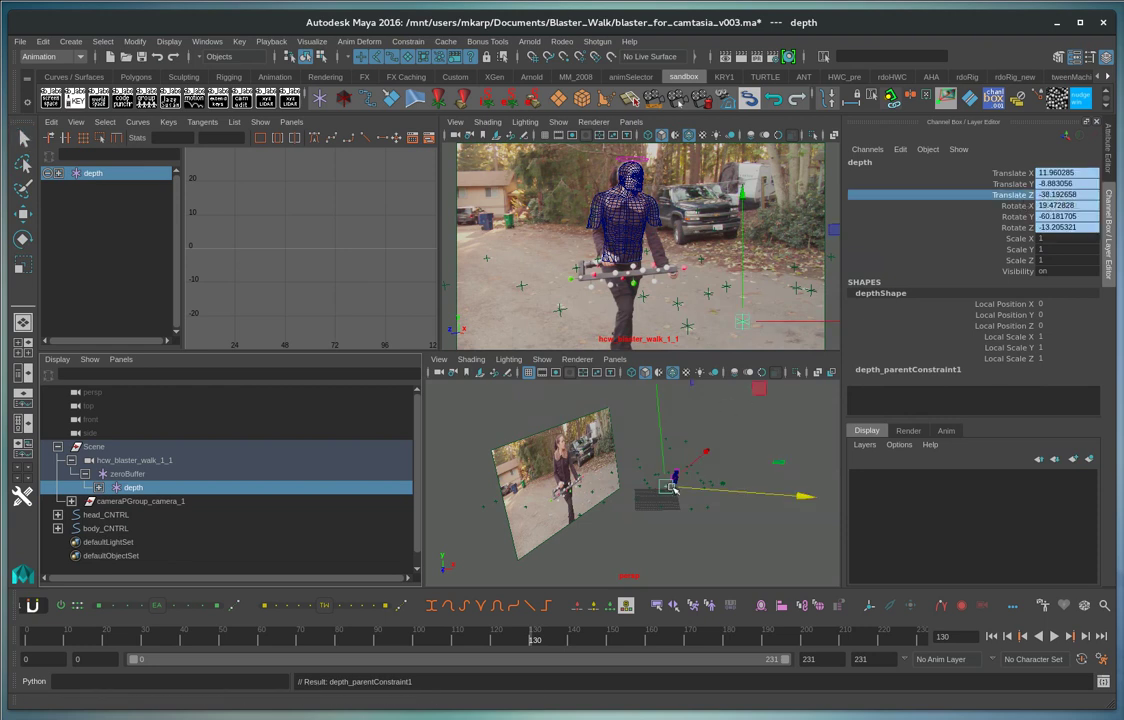
pyautogui.click(138, 460)
pyautogui.click(158, 43)
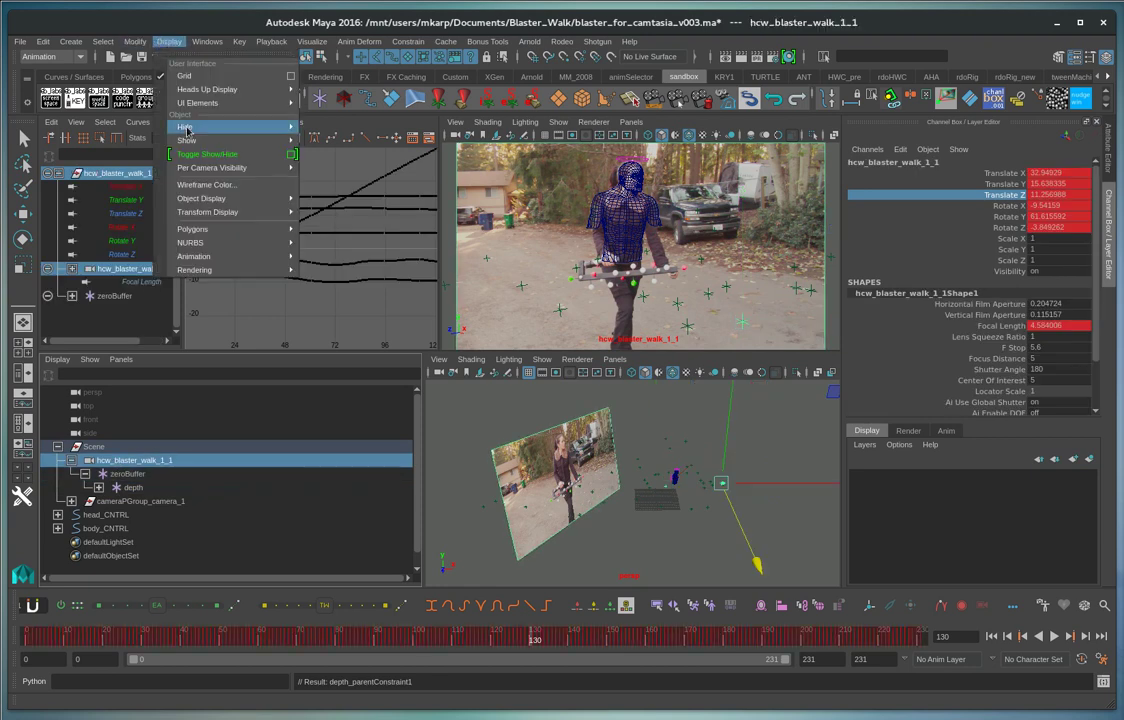
pyautogui.moveTo(230, 269)
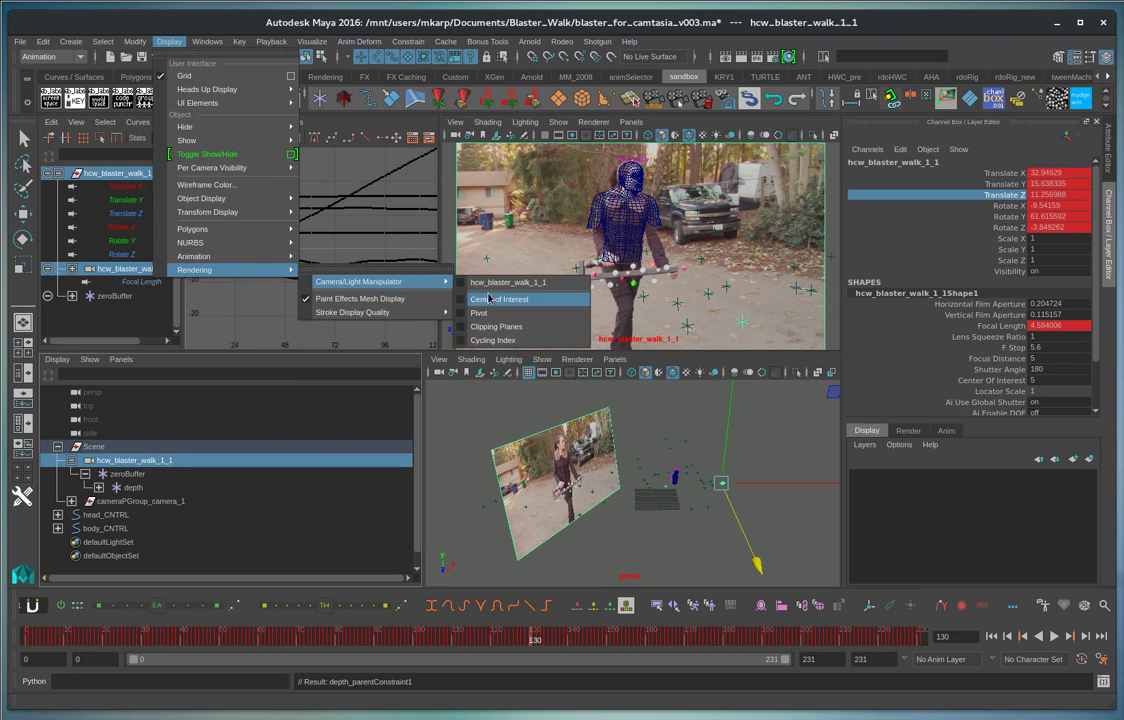
pyautogui.click(496, 326)
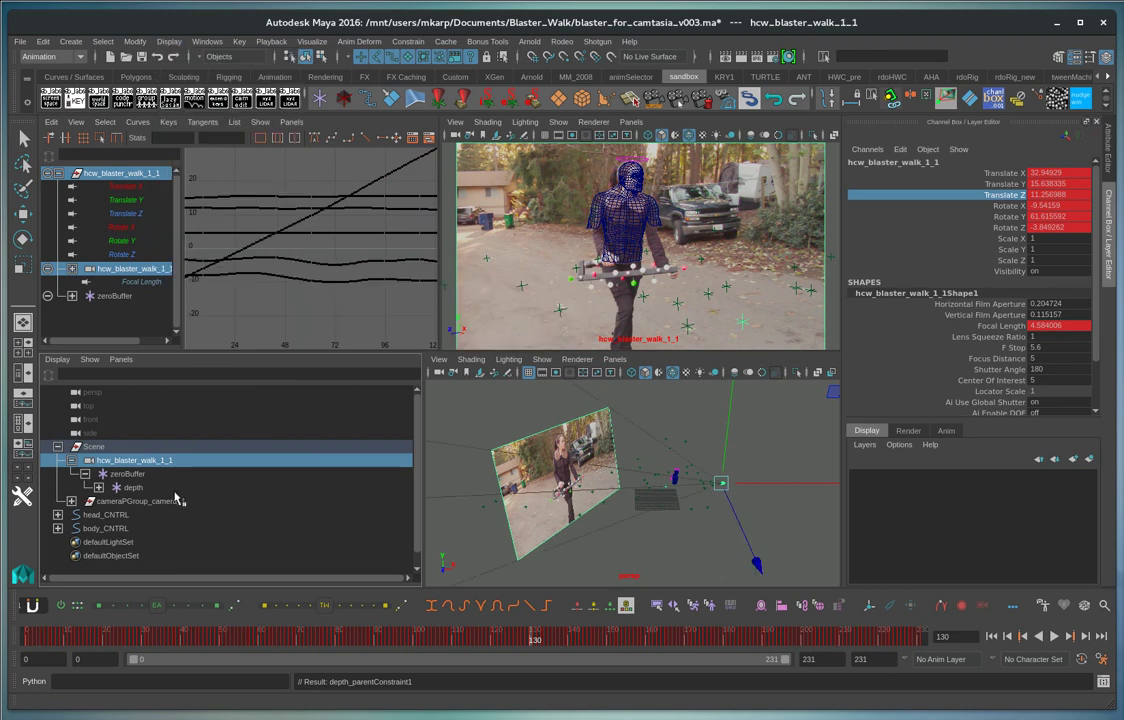
# Reselect the hcw_blaster_walk_1_1 camera and open its Attribute Editor
pyautogui.click(130, 488)
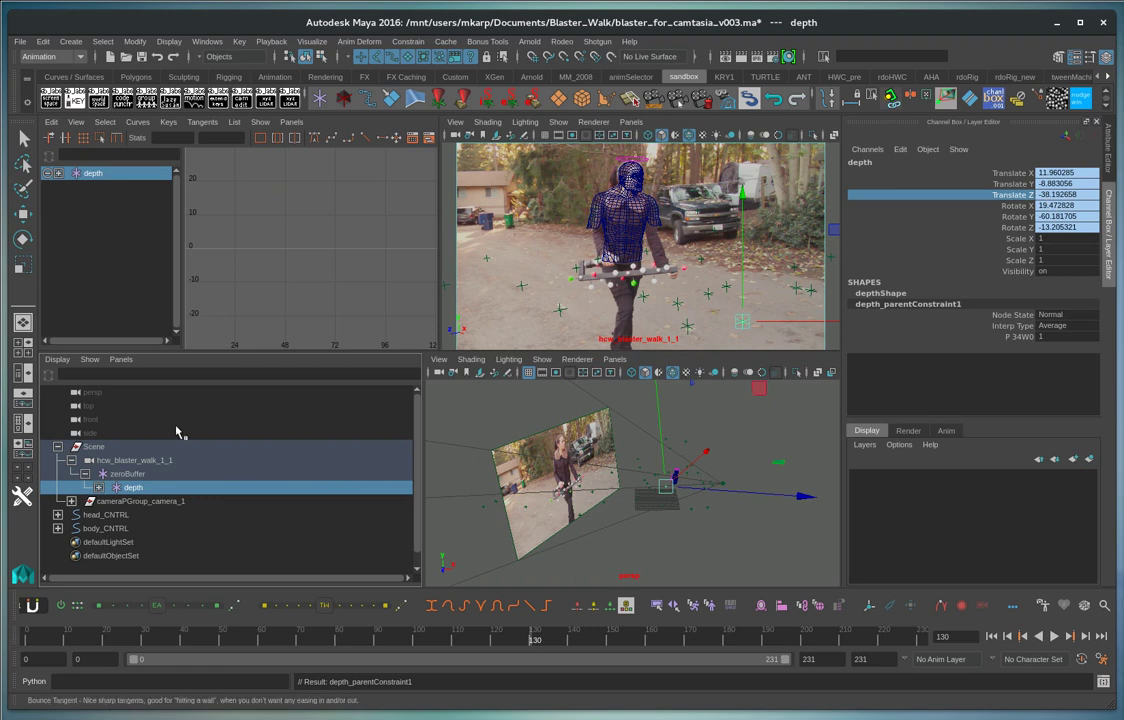
pyautogui.click(140, 461)
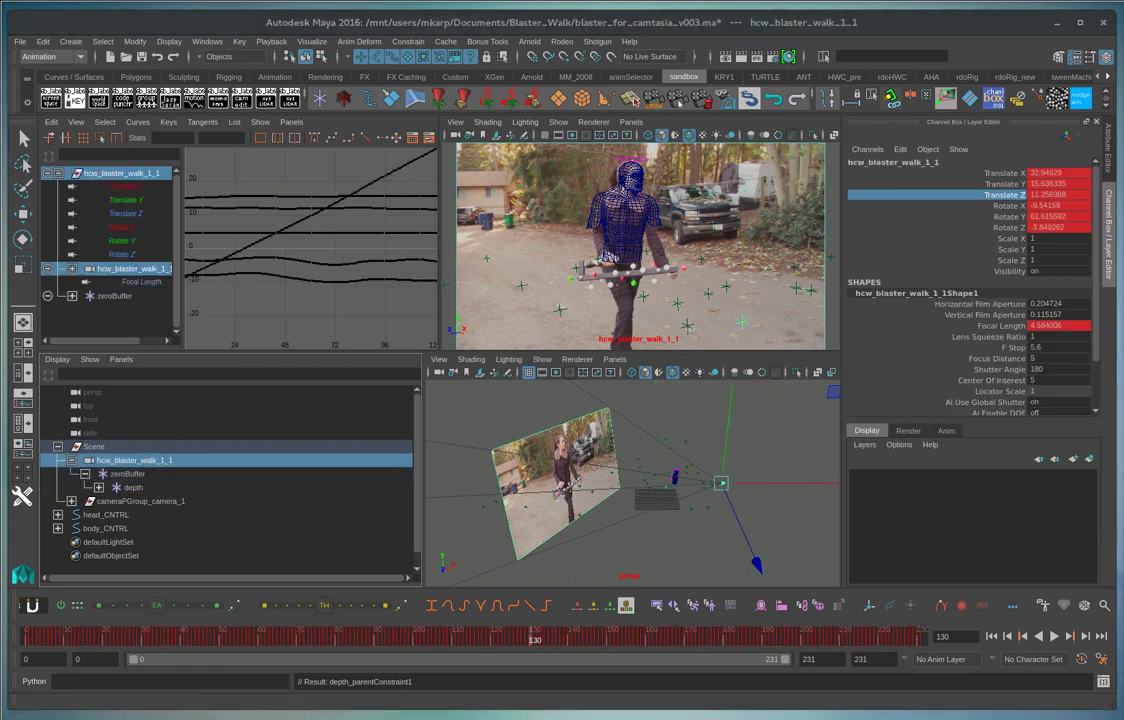
pyautogui.hotkey('ctrl', 'a')
# Change imagePlaneShape1's Placement Depth from 100 to 50
pyautogui.click(1059, 158)
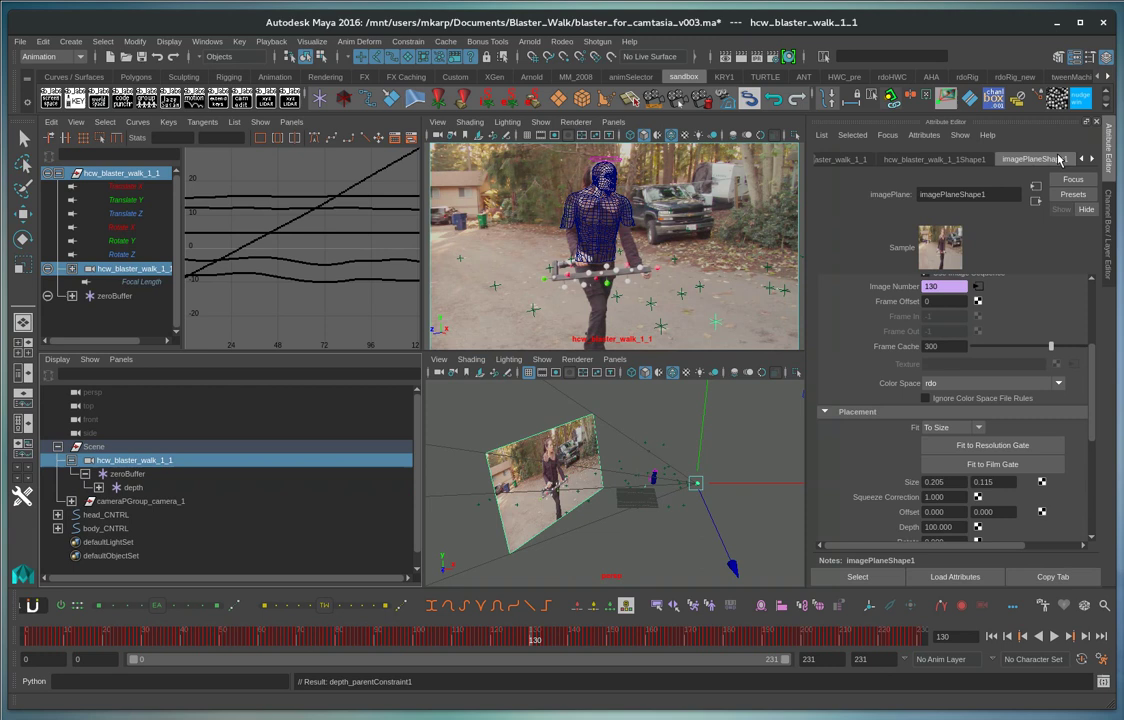
pyautogui.scroll(-1, 955, 455)
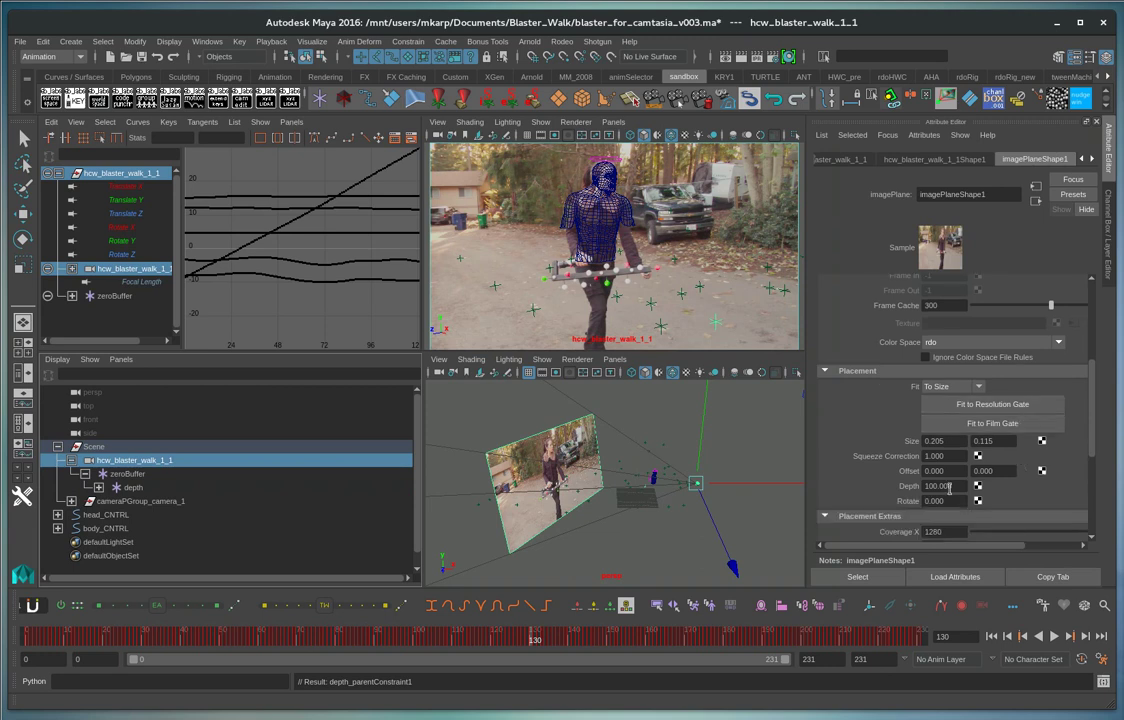
pyautogui.moveTo(955, 487); pyautogui.dragTo(922, 482)
pyautogui.write('50')
pyautogui.press('Return')
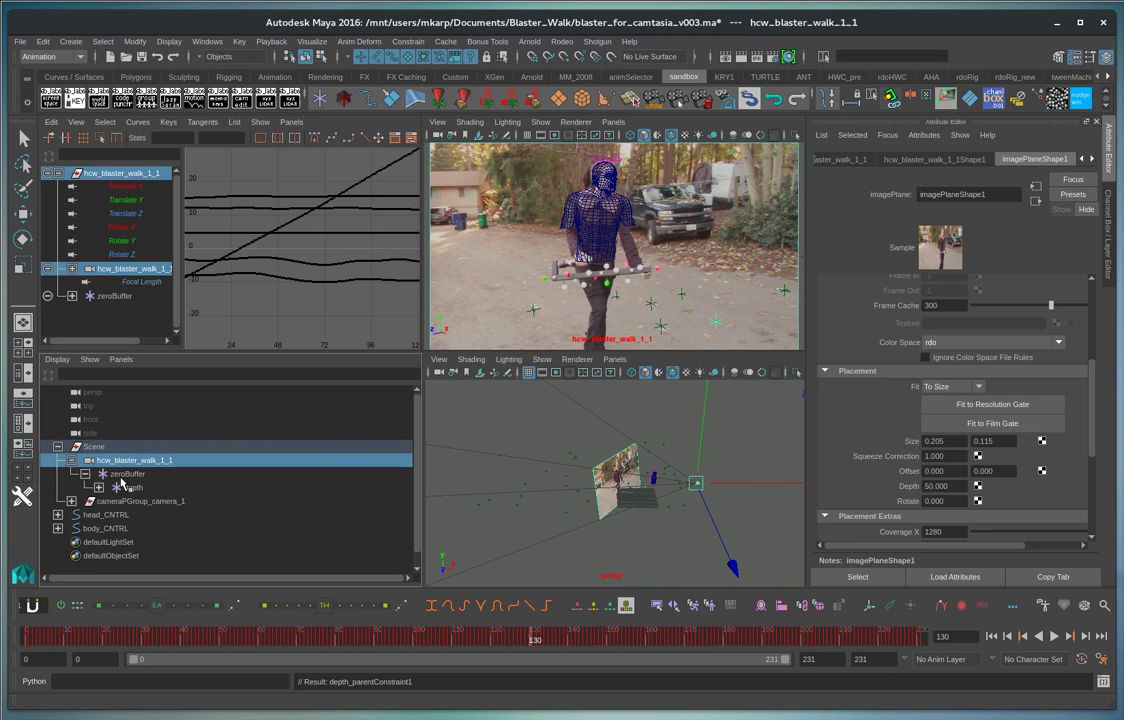
pyautogui.moveTo(131, 490); pyautogui.dragTo(146, 465, button='middle')
# Set zeroBuffer's Rotate Y to 180, then select the depth locator in object mode
pyautogui.click(133, 474)
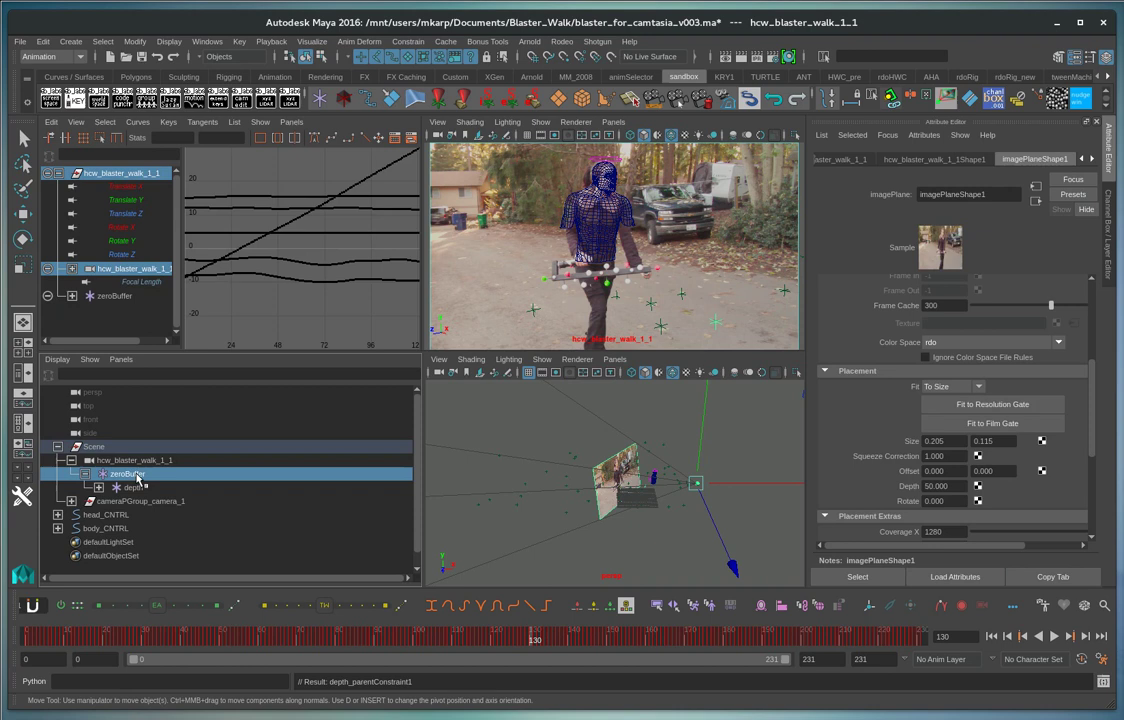
pyautogui.click(1107, 240)
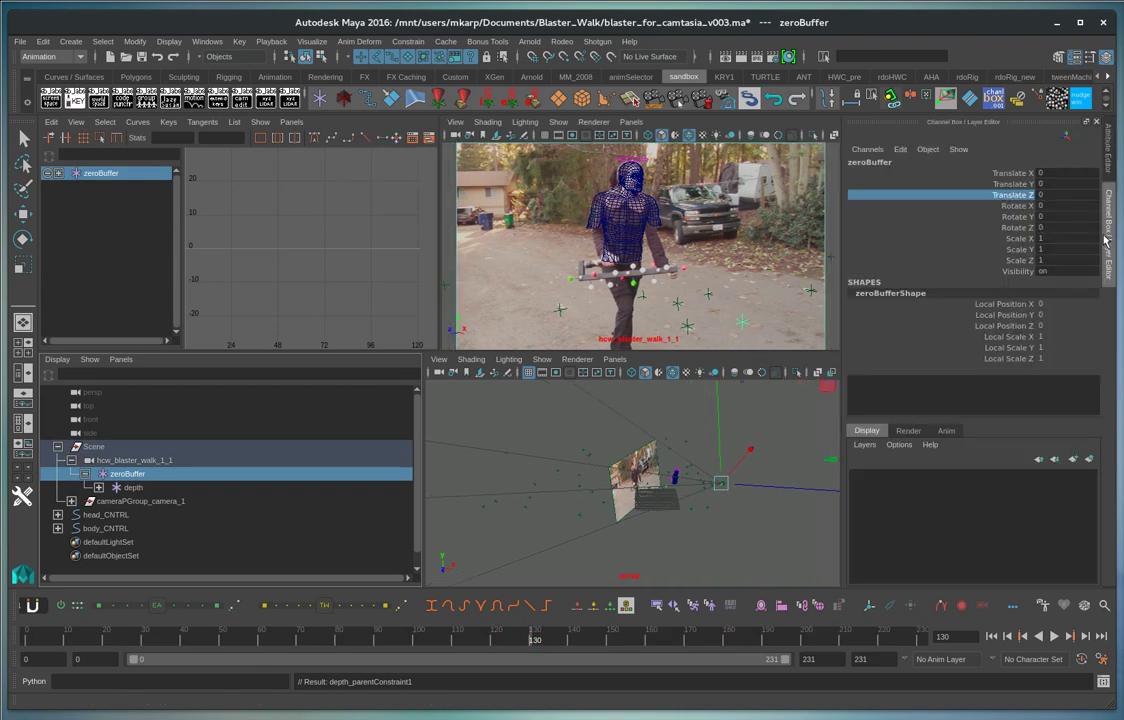
pyautogui.click(1055, 216)
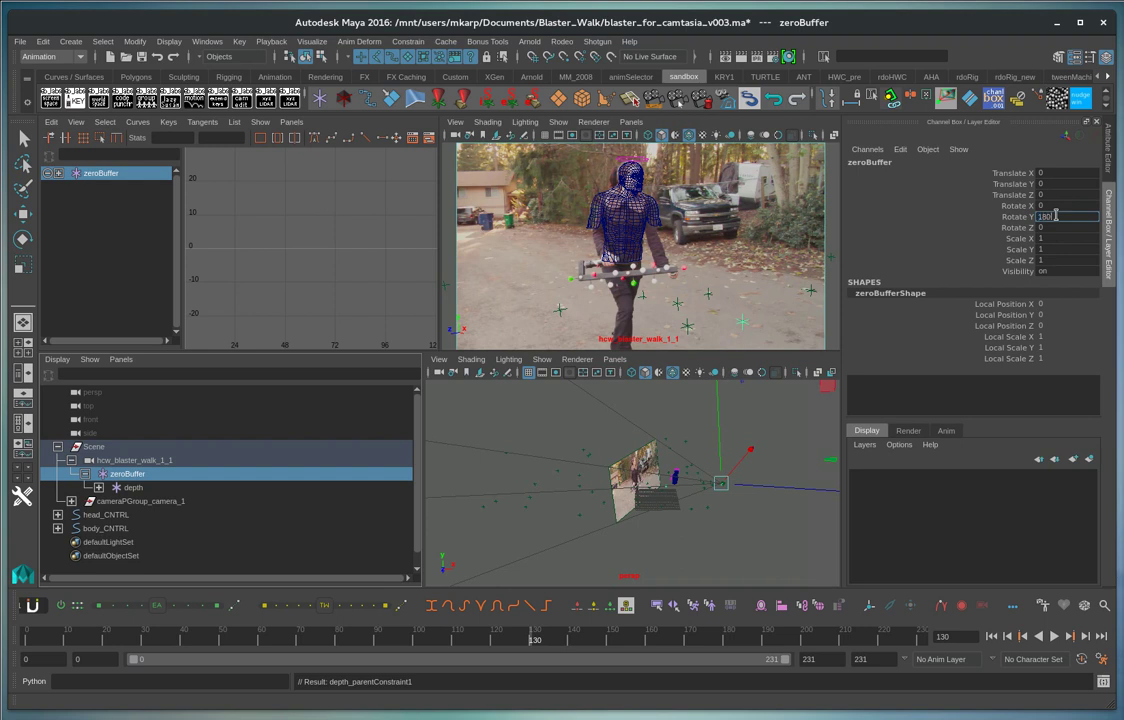
pyautogui.press('Return')
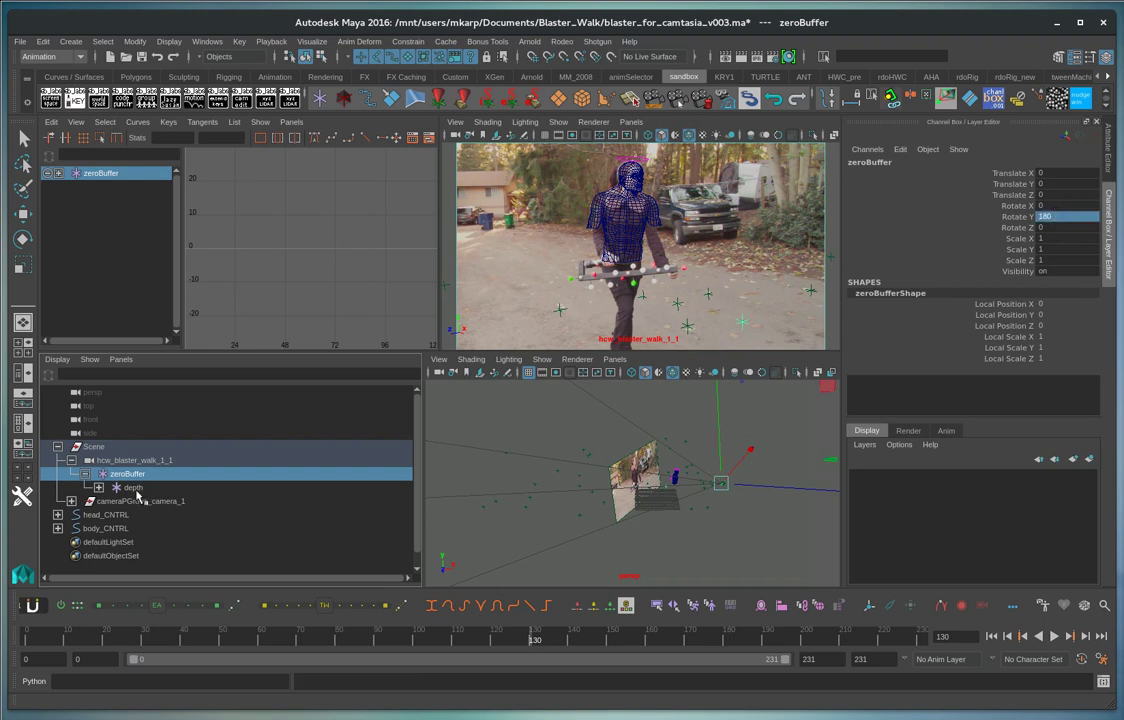
pyautogui.click(135, 488)
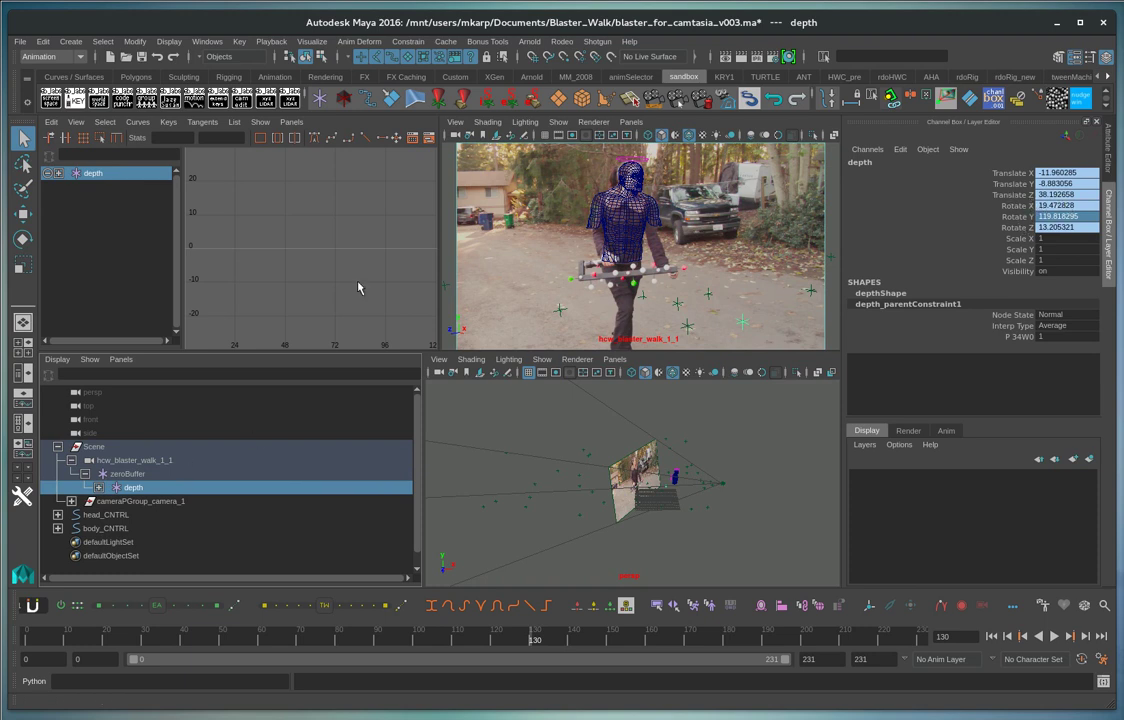
pyautogui.click(305, 56)
# Open the Connection Editor from Windows > General Editors and reposition it
pyautogui.click(208, 41)
pyautogui.moveTo(250, 105)
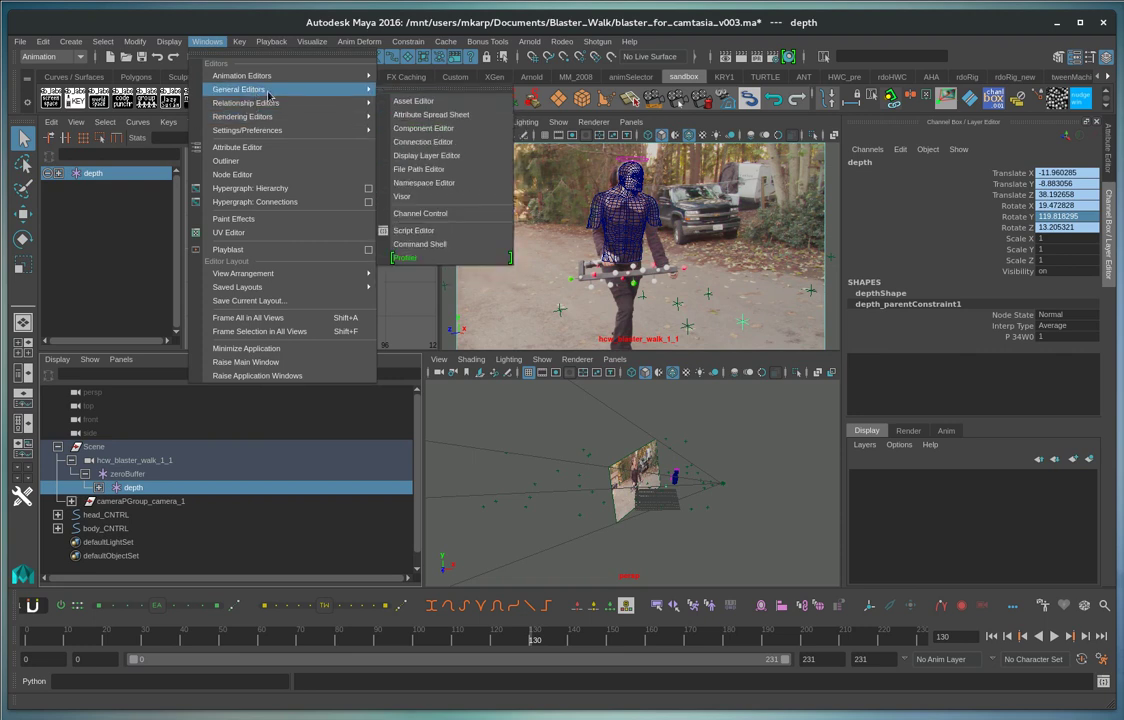
pyautogui.click(376, 141)
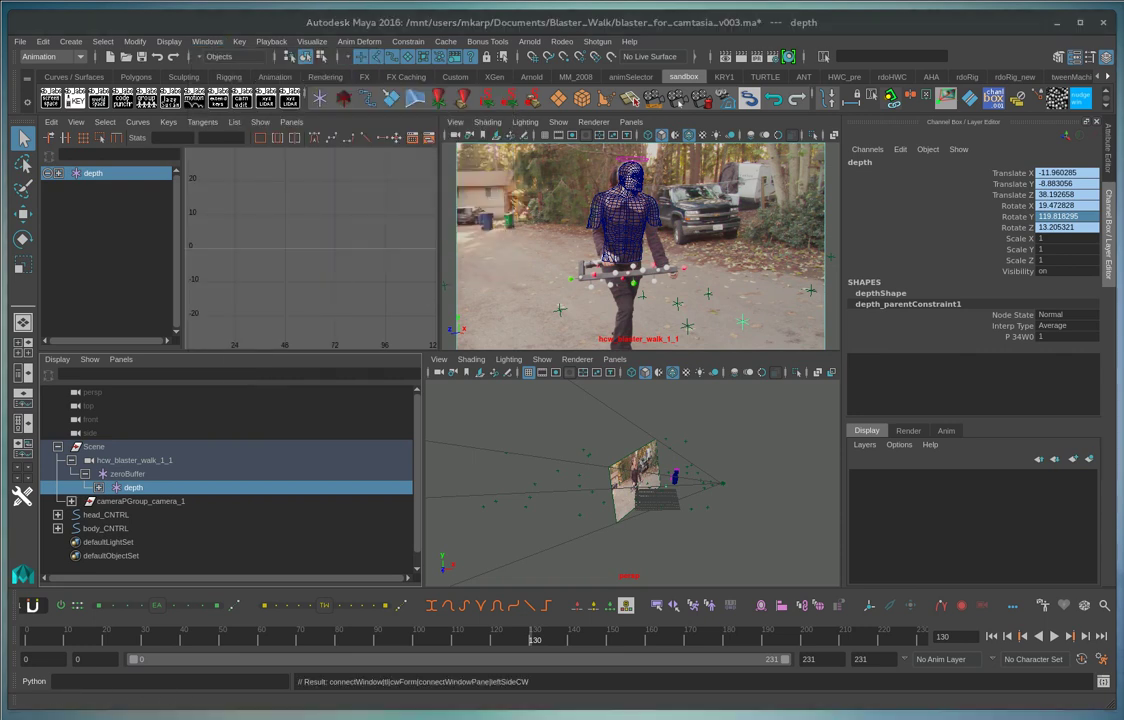
pyautogui.moveTo(532, 168); pyautogui.dragTo(521, 192)
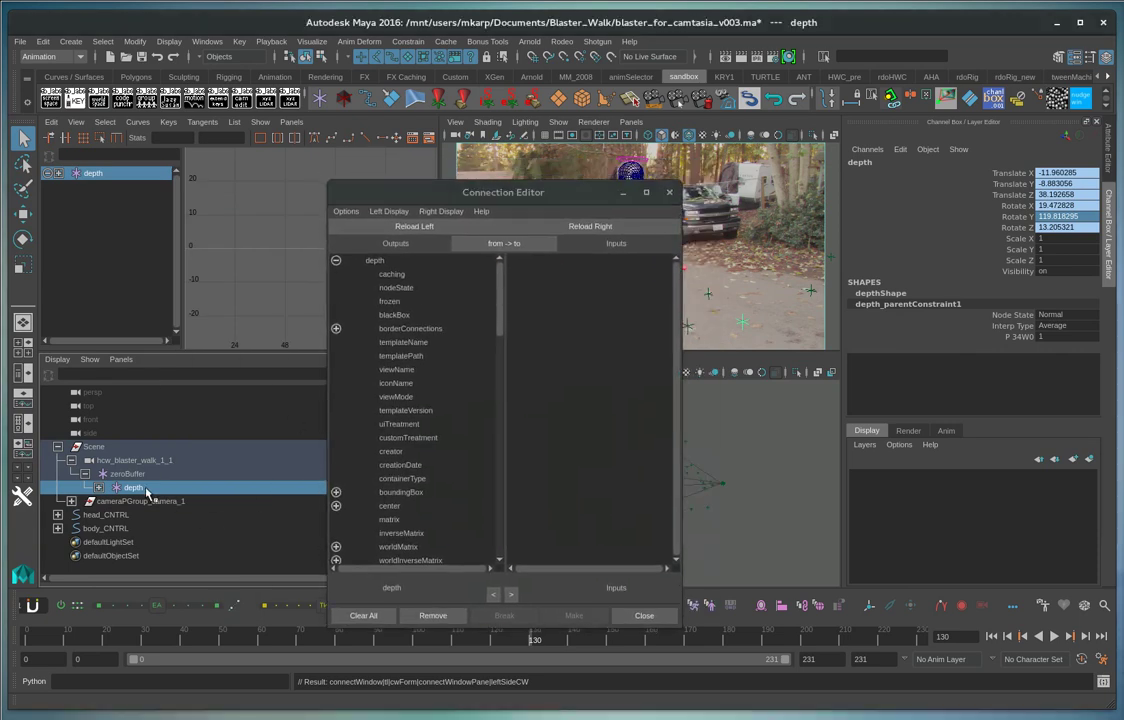
# Expand depth's translate, choose translateZ as the source, and select the camera
pyautogui.scroll(-8, 450, 470)
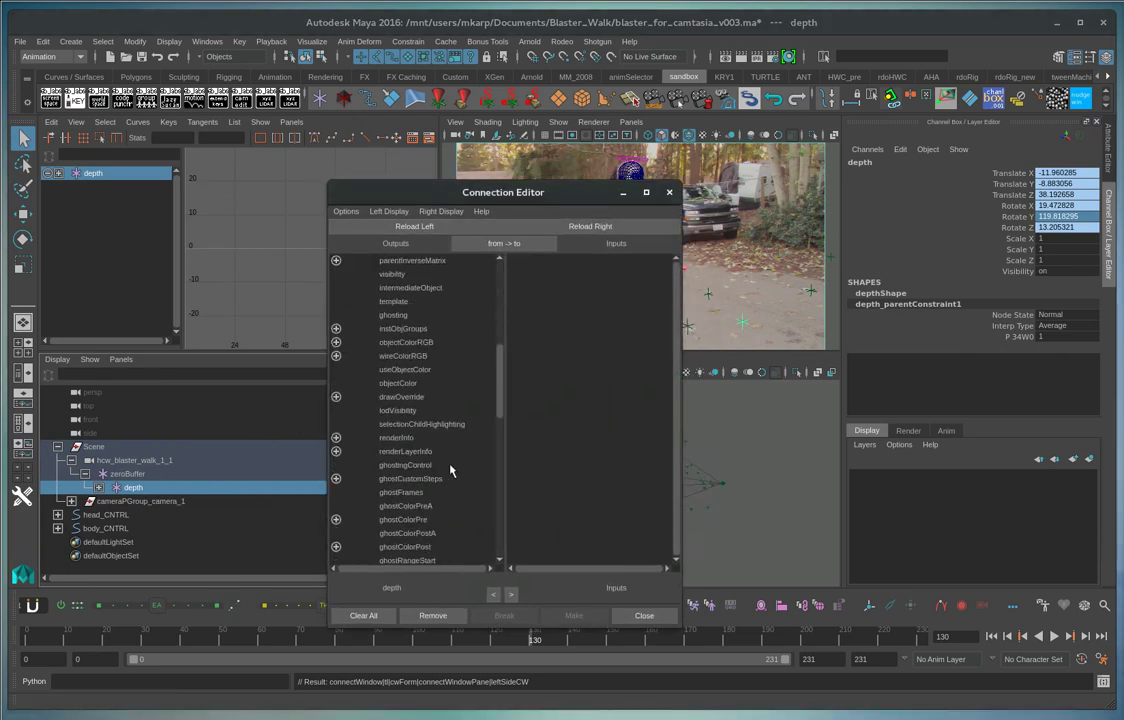
pyautogui.scroll(-5, 454, 440)
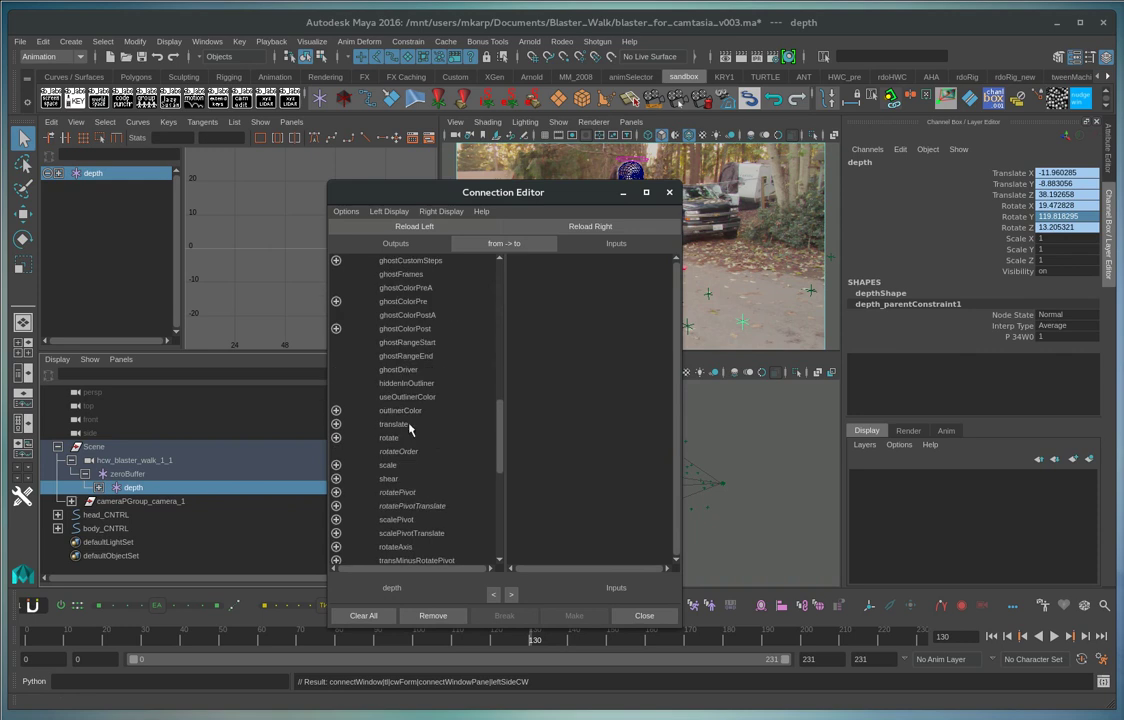
pyautogui.click(360, 426)
pyautogui.click(336, 424)
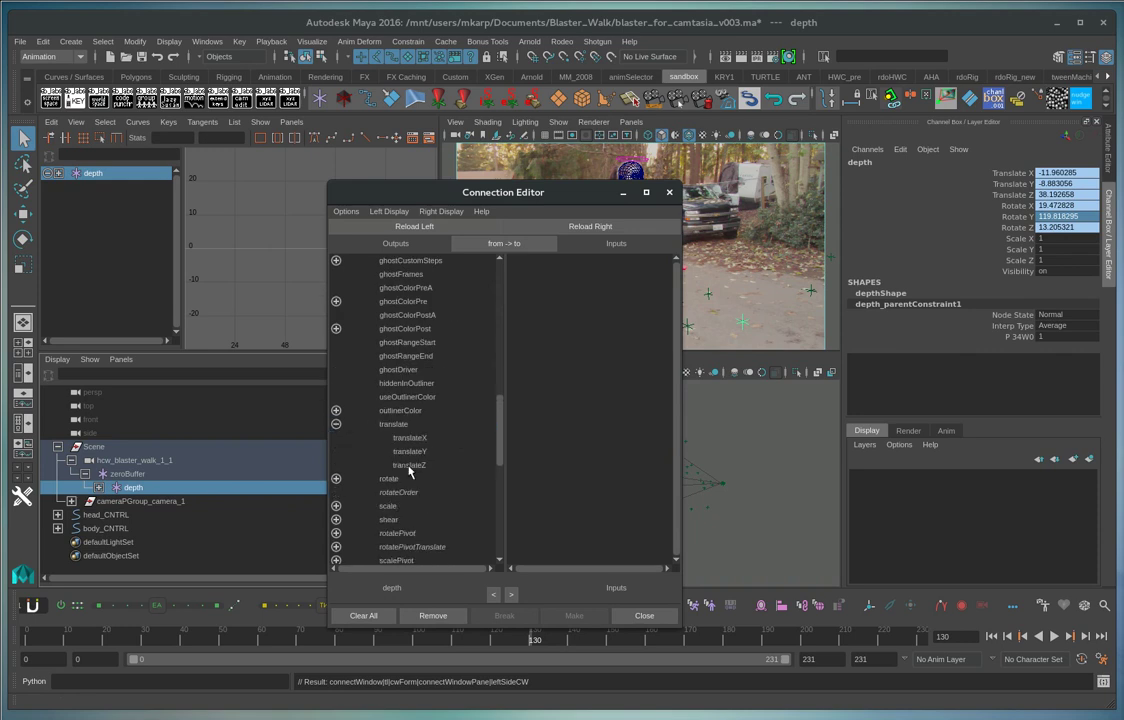
pyautogui.click(409, 468)
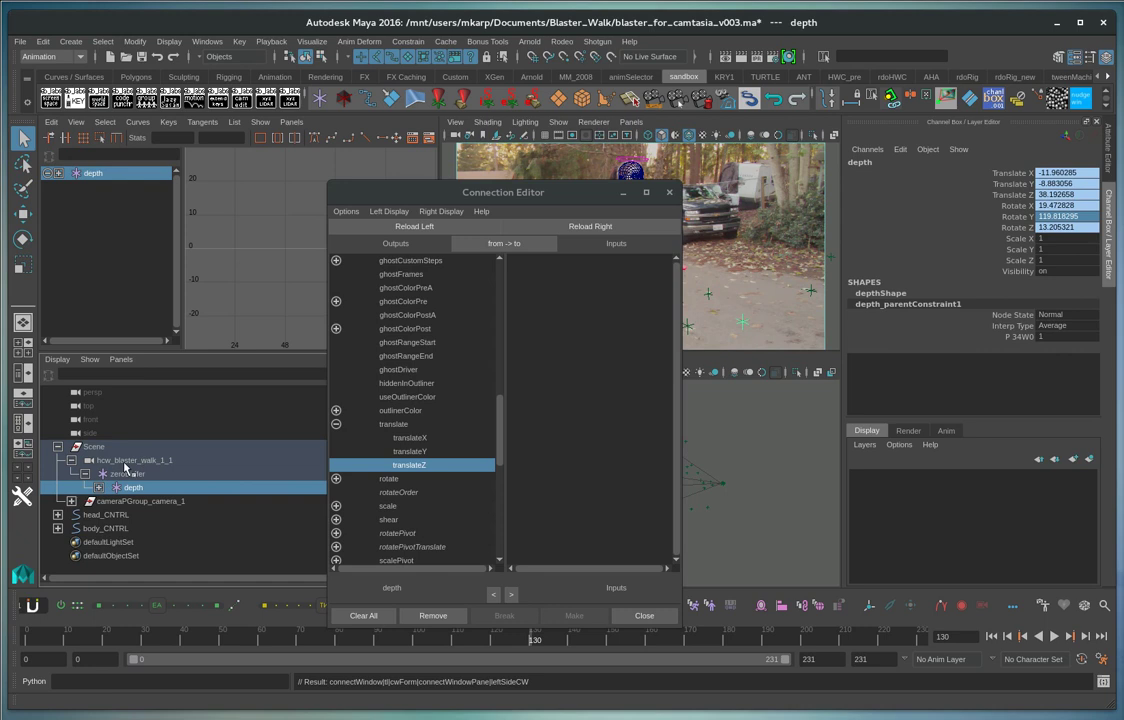
pyautogui.click(228, 462)
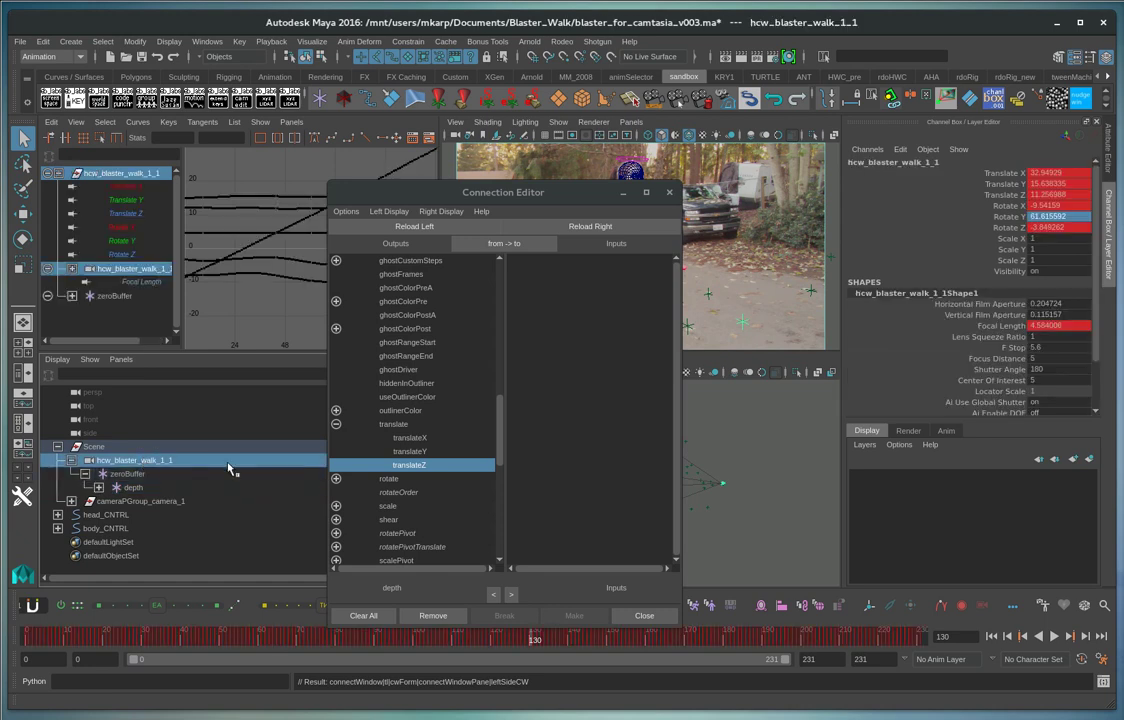
# Show imagePlaneShape1 in the Attribute Editor and load it as the connection target
pyautogui.click(1108, 157)
pyautogui.click(1066, 157)
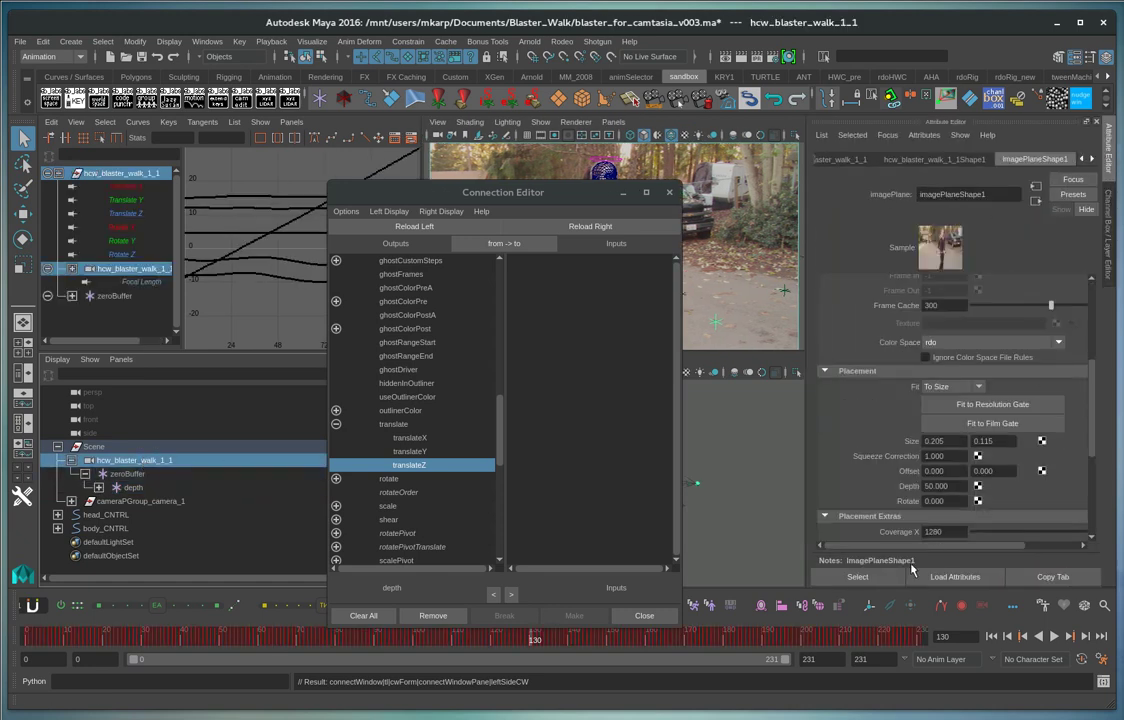
pyautogui.click(590, 226)
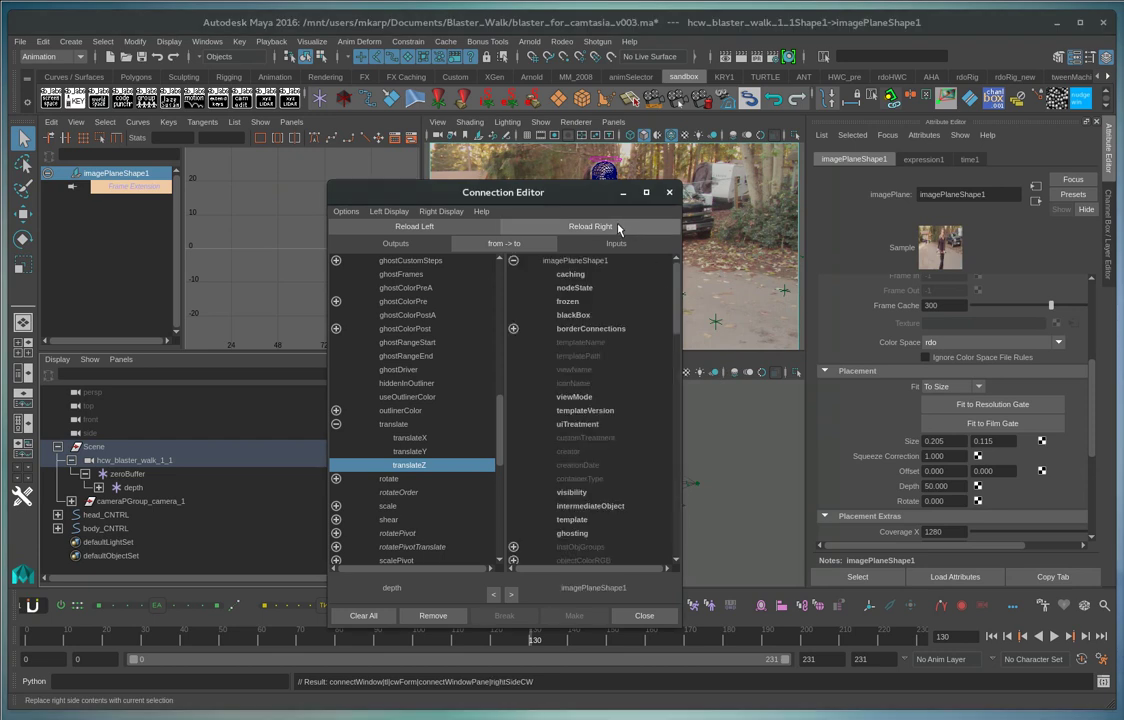
# Connect translateZ to the image plane's depth, now 38.193, and close the Connection Editor
pyautogui.scroll(-5, 644, 367)
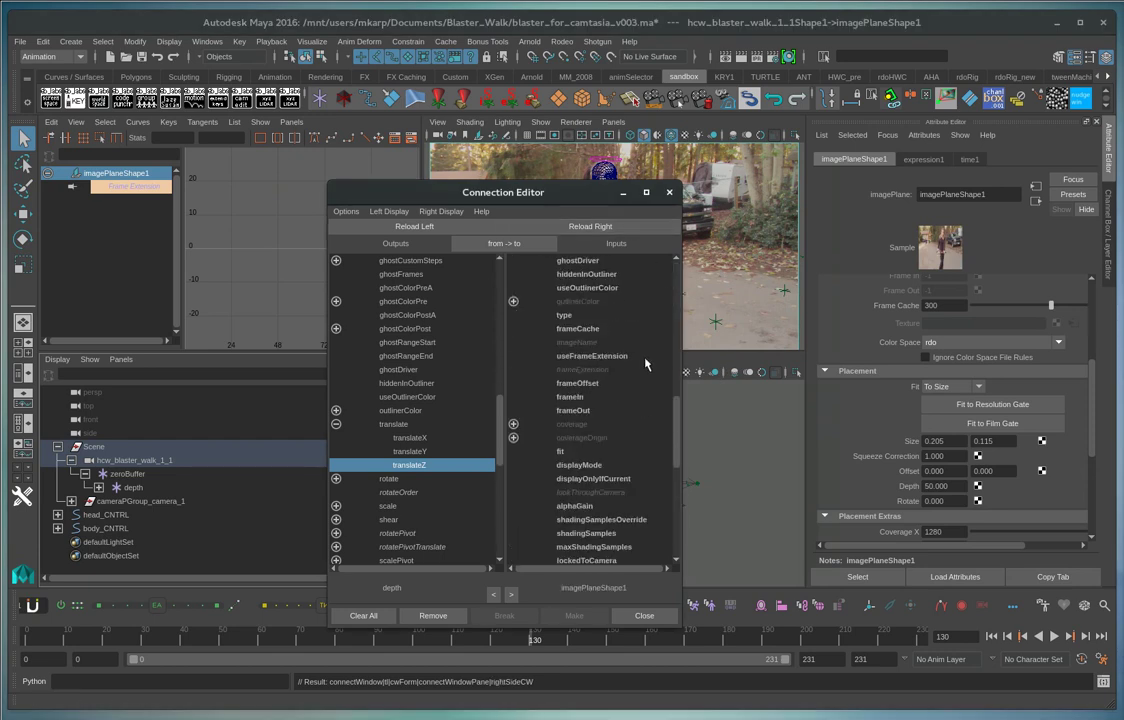
pyautogui.scroll(-8, 645, 365)
pyautogui.scroll(8, 645, 365)
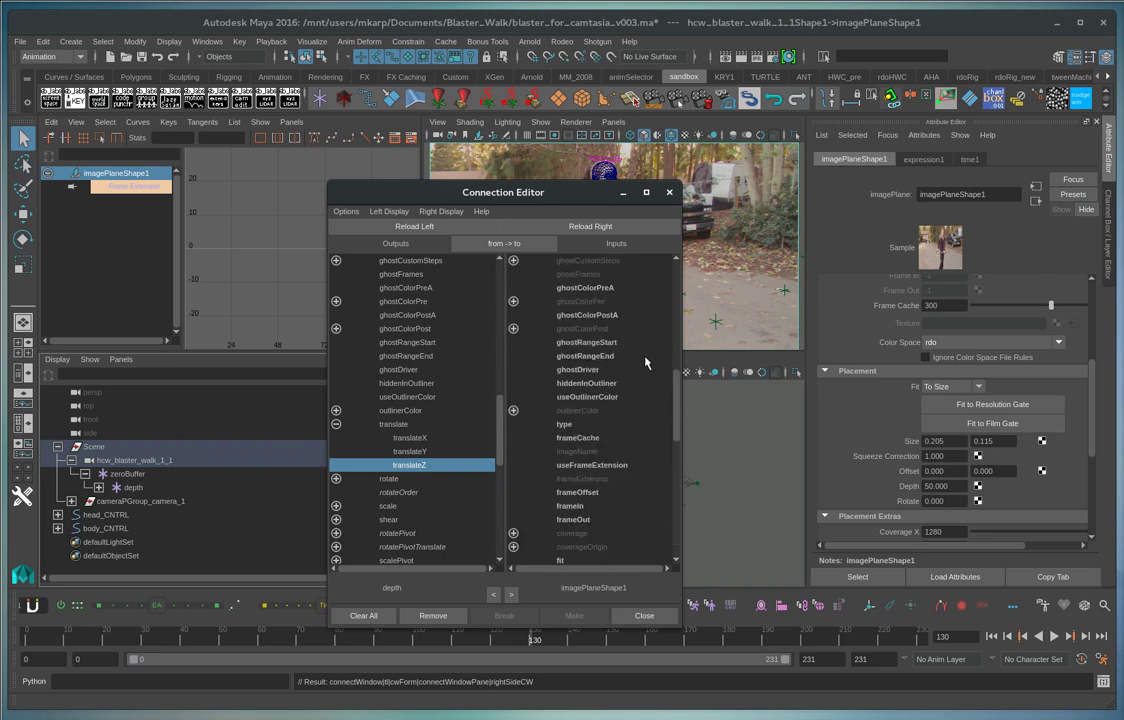
pyautogui.scroll(-3, 646, 360)
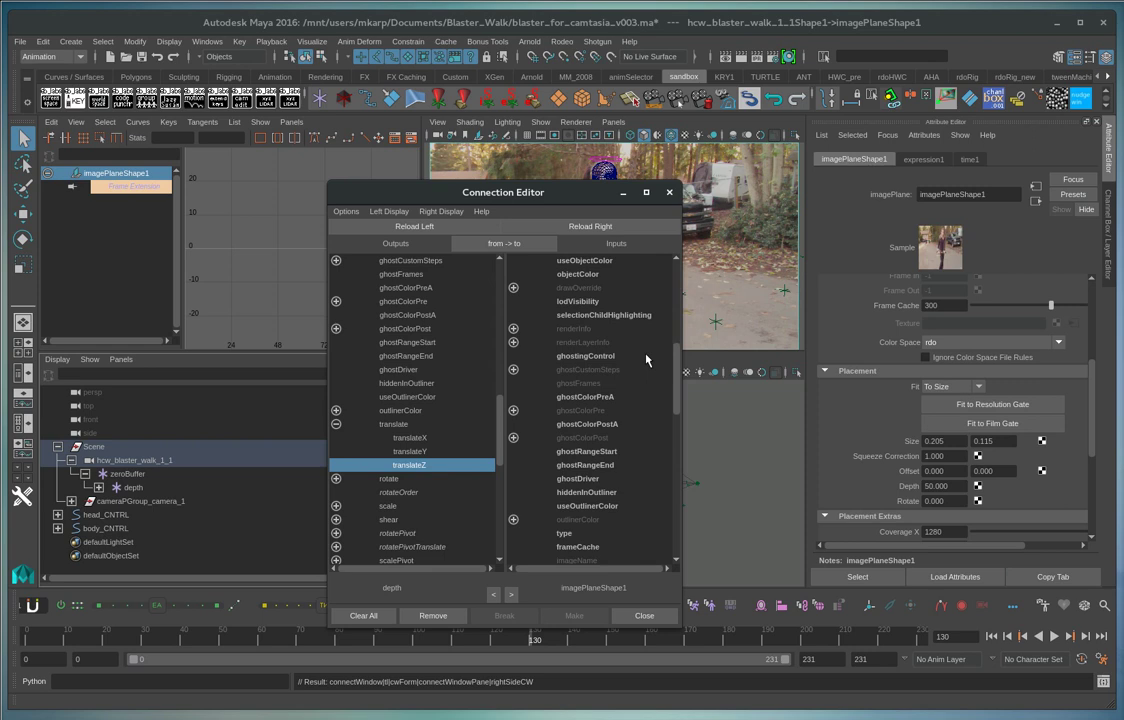
pyautogui.scroll(-3, 646, 360)
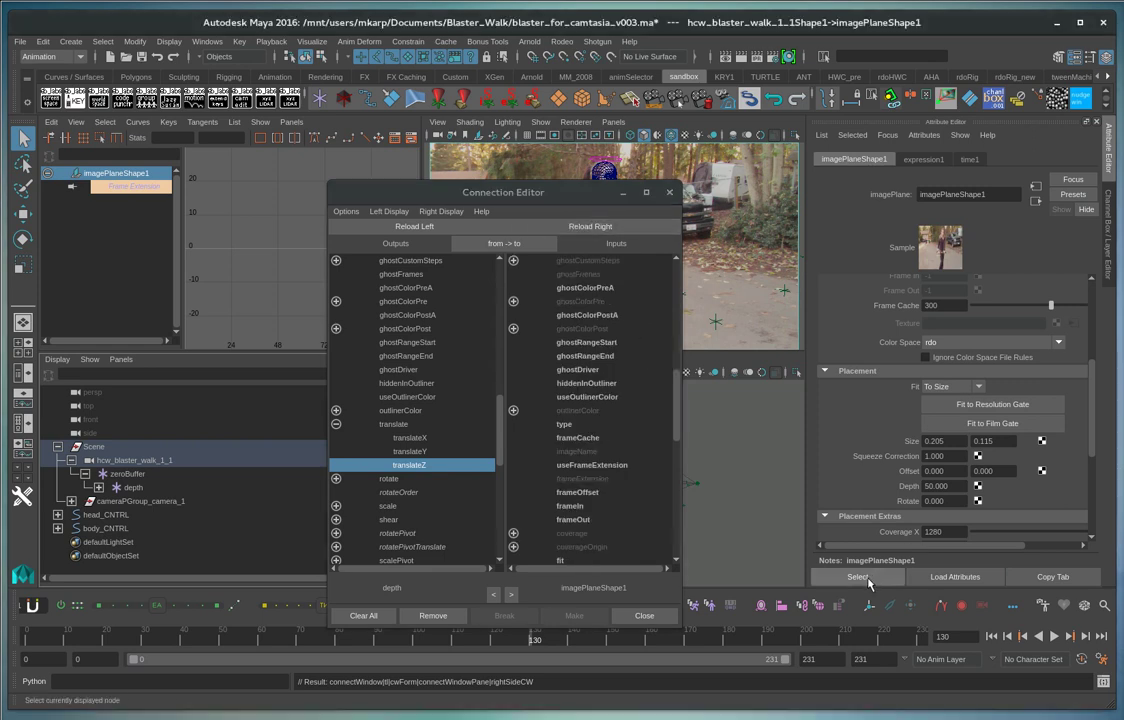
pyautogui.scroll(-3, 627, 400)
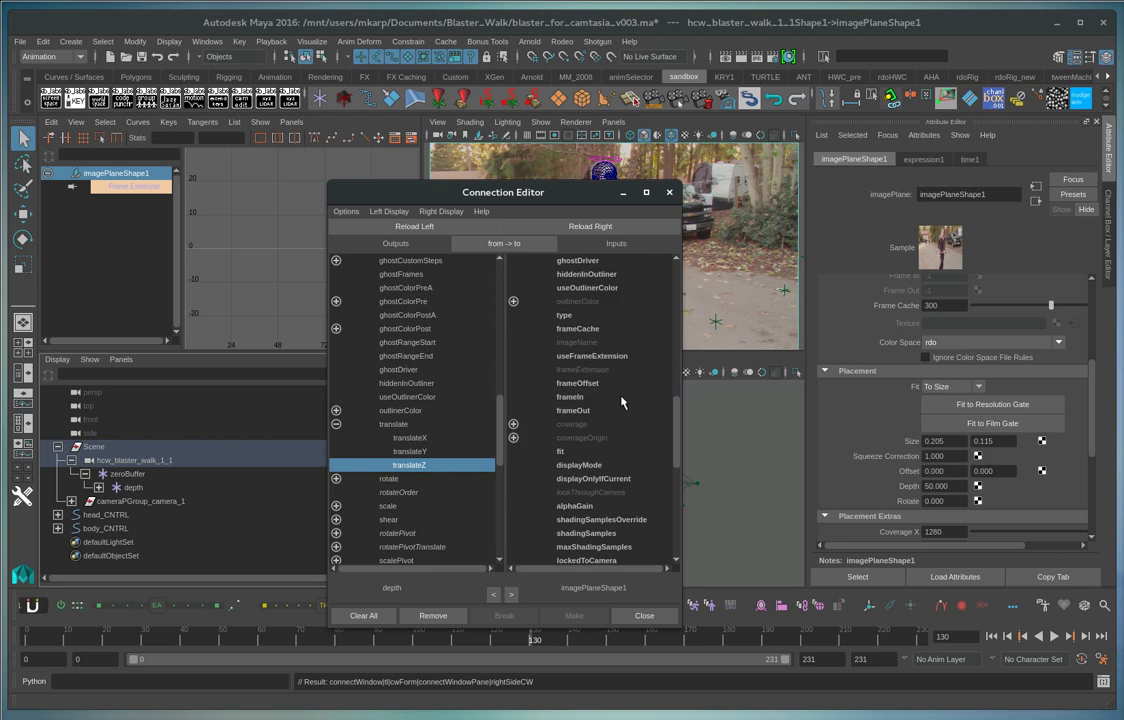
pyautogui.scroll(-3, 604, 395)
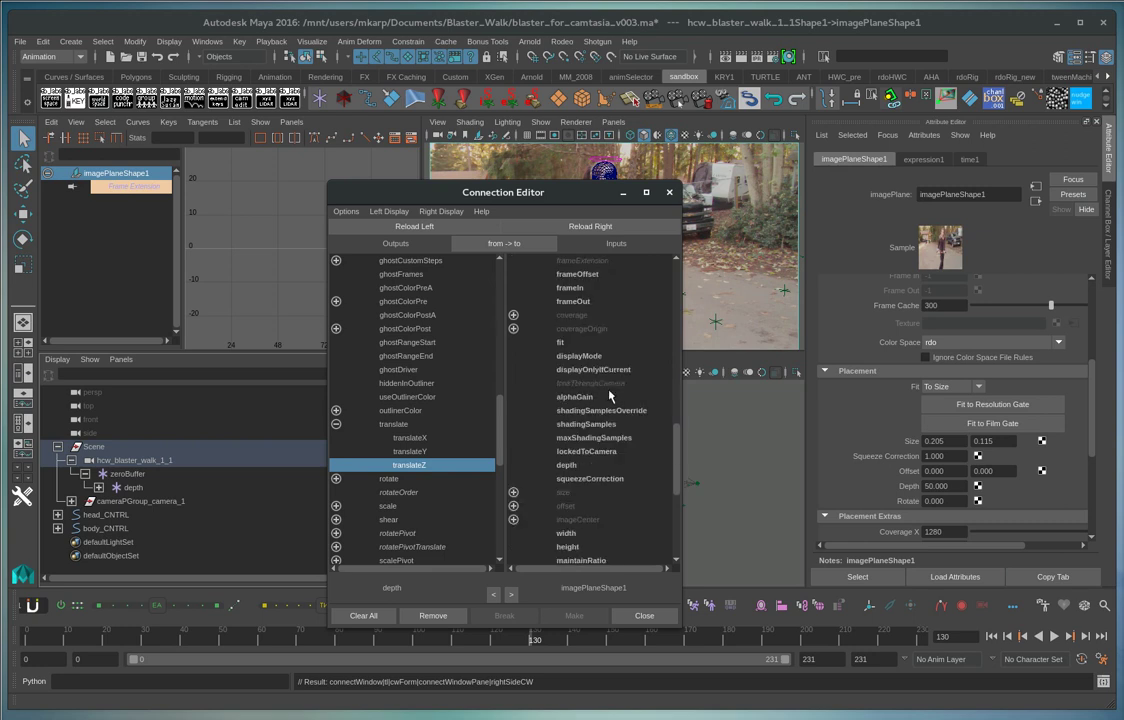
pyautogui.click(566, 465)
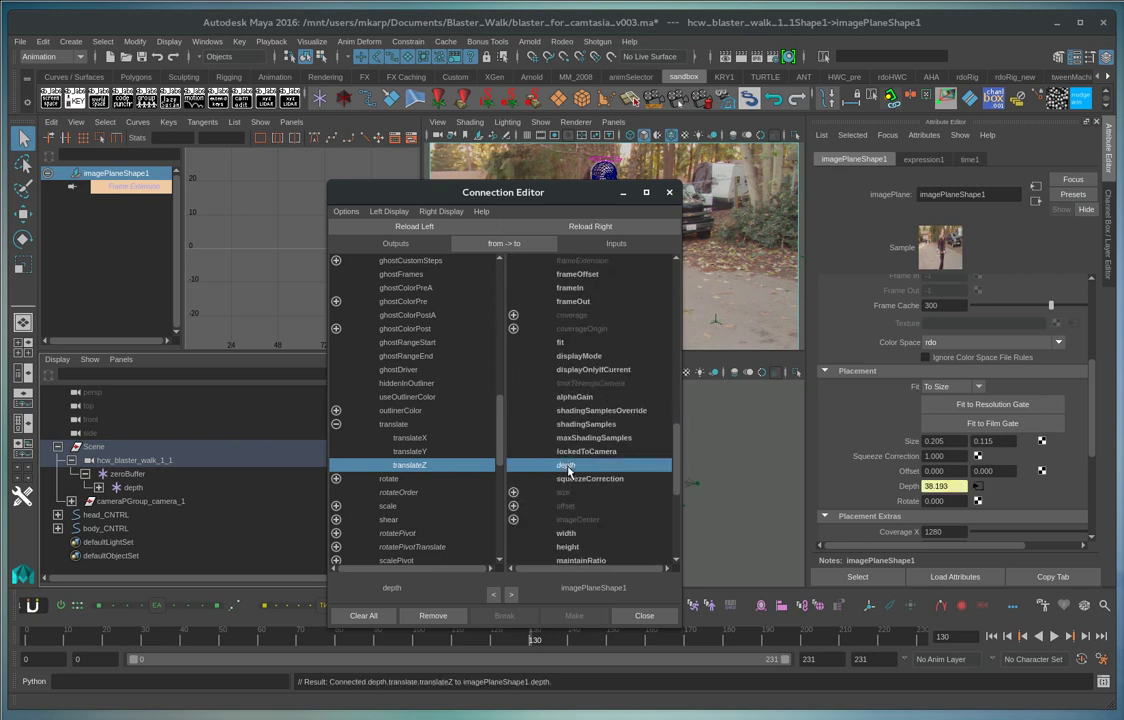
pyautogui.click(669, 192)
# Scrub the time slider and play the walk animation to check the image plane stays fixed
pyautogui.moveTo(539, 641); pyautogui.dragTo(810, 641)
pyautogui.hotkey('alt', 'v')
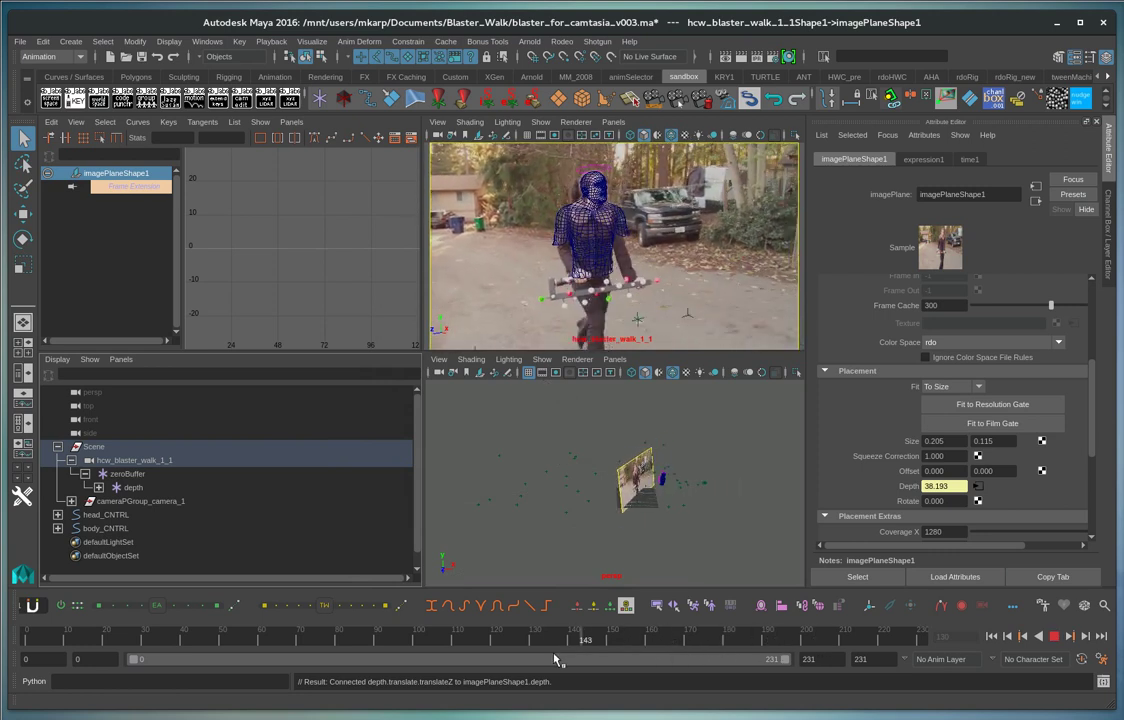